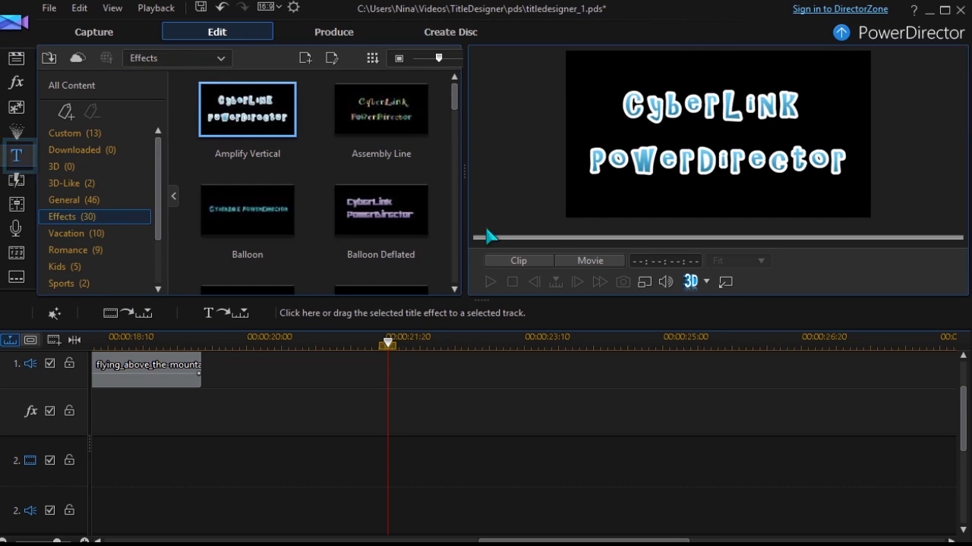
Browse the Sparkling and Effects title categories, previewing Movie - Opening 2 and Hide Left.
drag(456, 102, 468, 236)
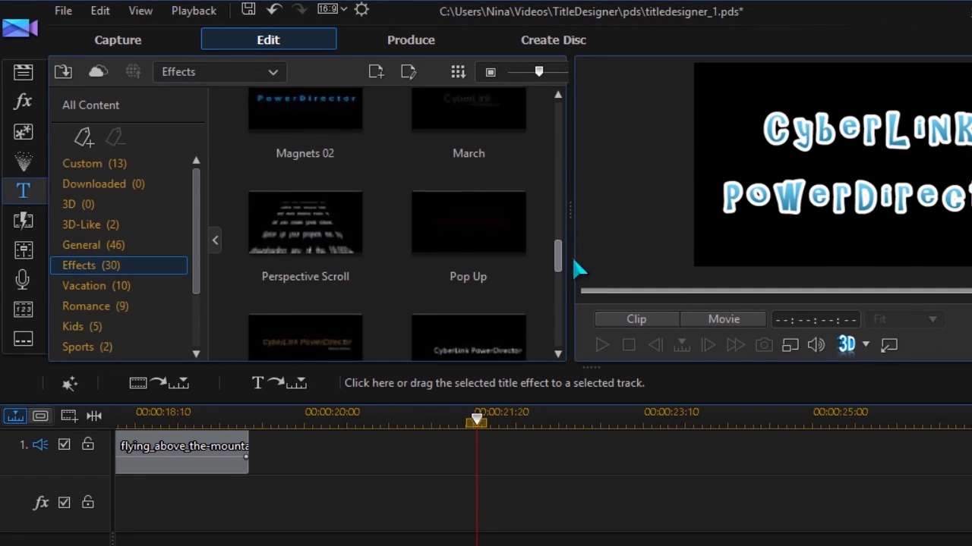
drag(197, 286, 196, 321)
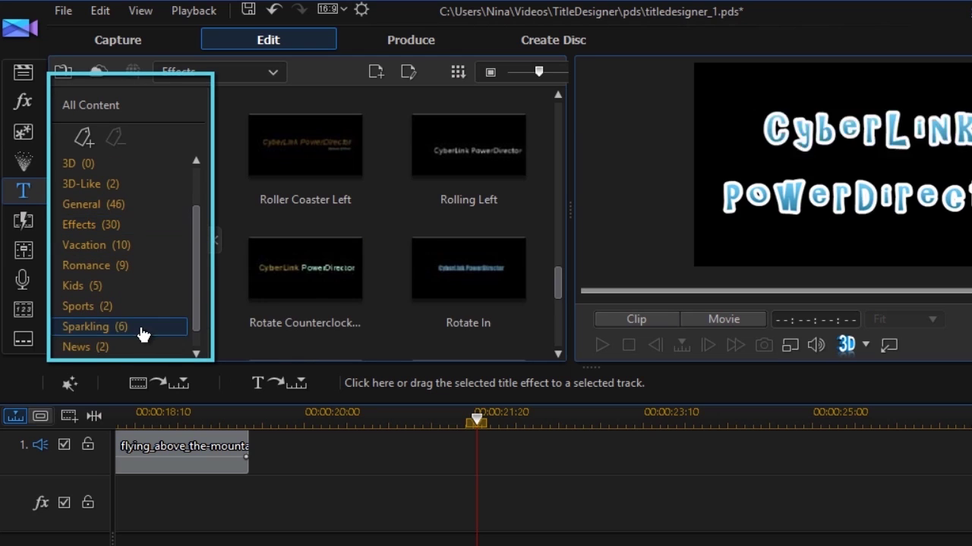
click(141, 328)
drag(559, 273, 557, 310)
click(497, 219)
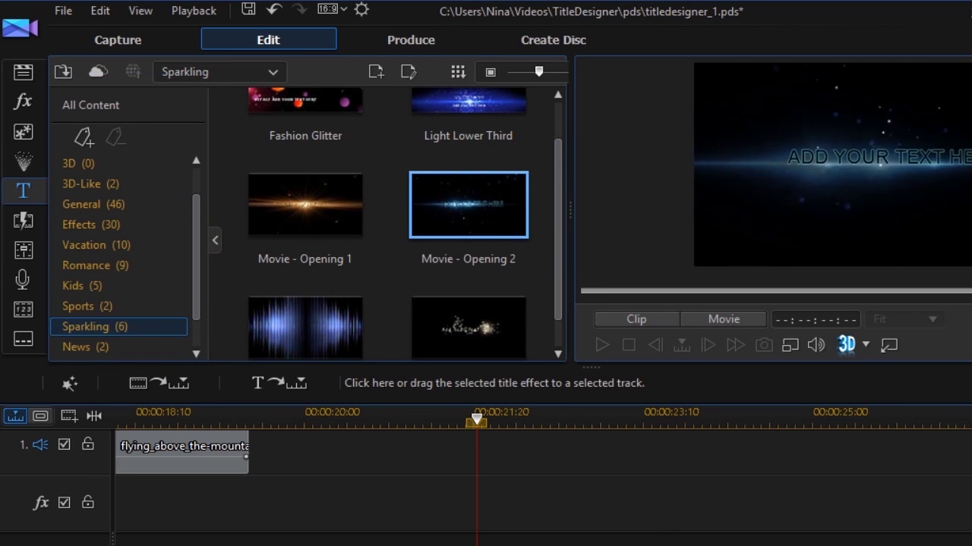
click(82, 225)
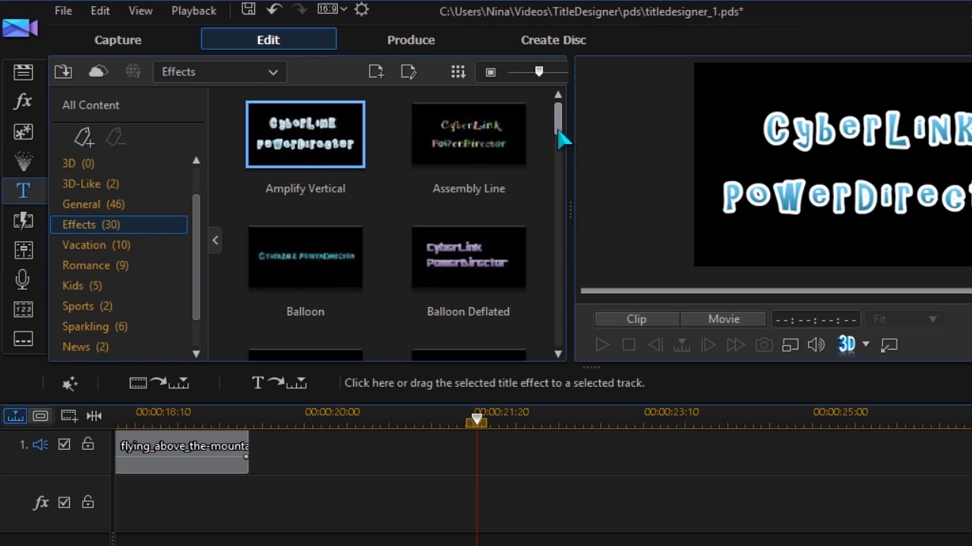
drag(562, 138, 566, 225)
click(331, 216)
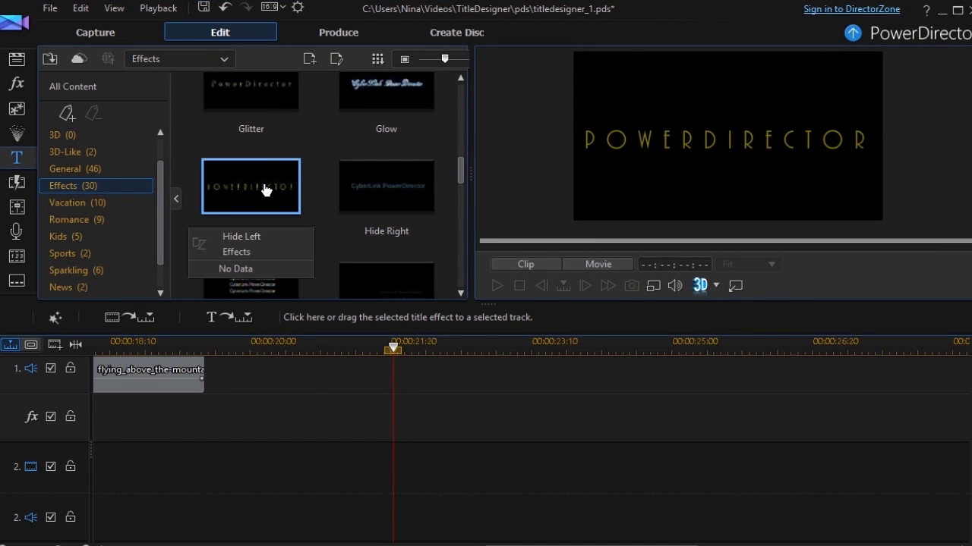
Place the Hide Left title on track 2 at 00:00:21:21 and open it for editing.
drag(266, 190, 397, 487)
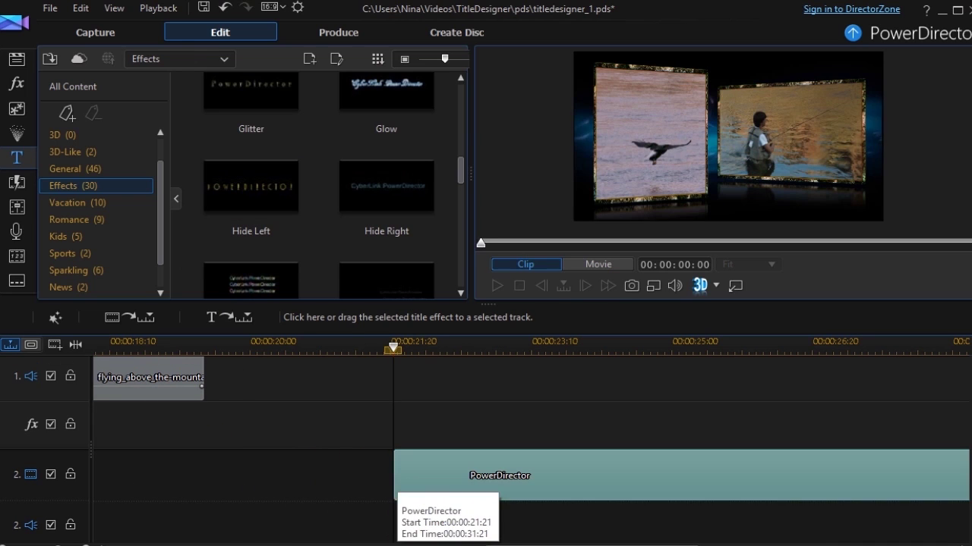
click(278, 521)
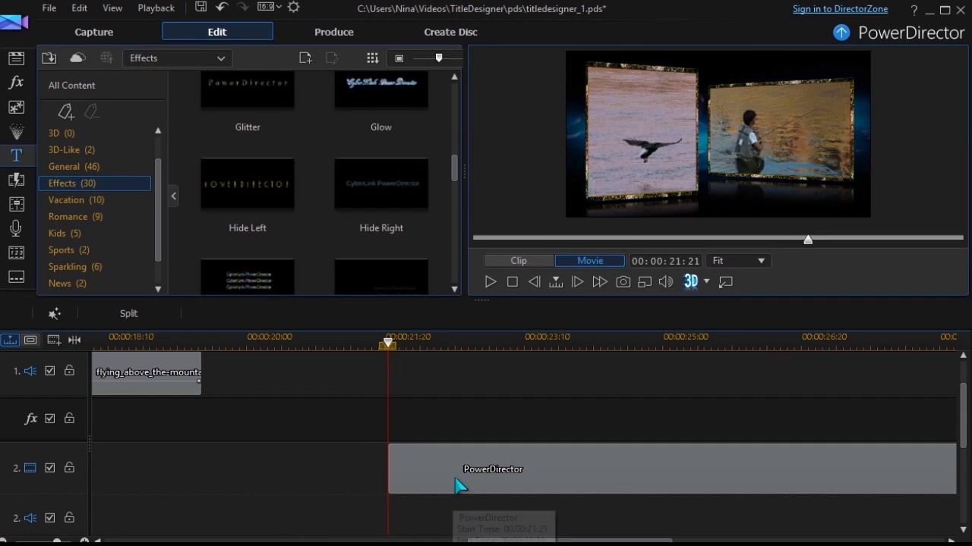
click(465, 472)
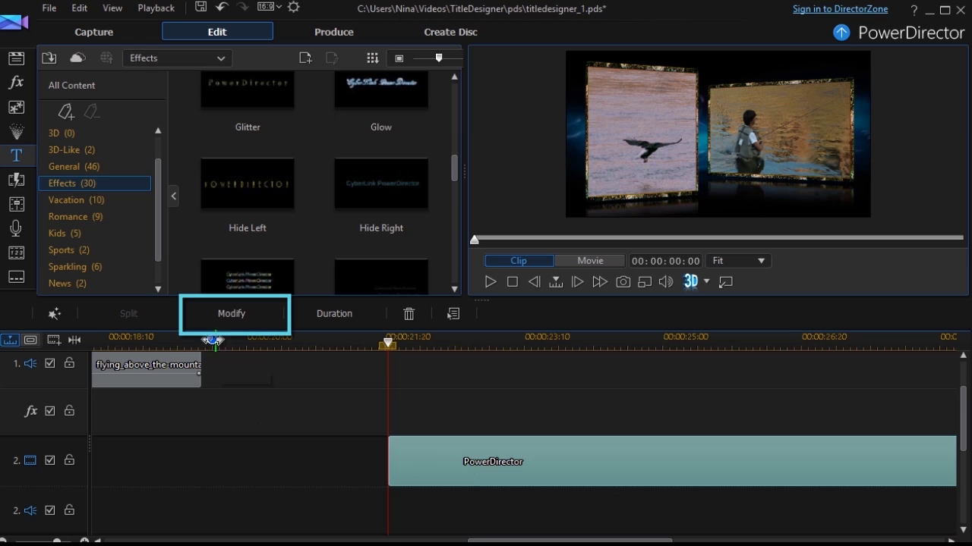
click(211, 311)
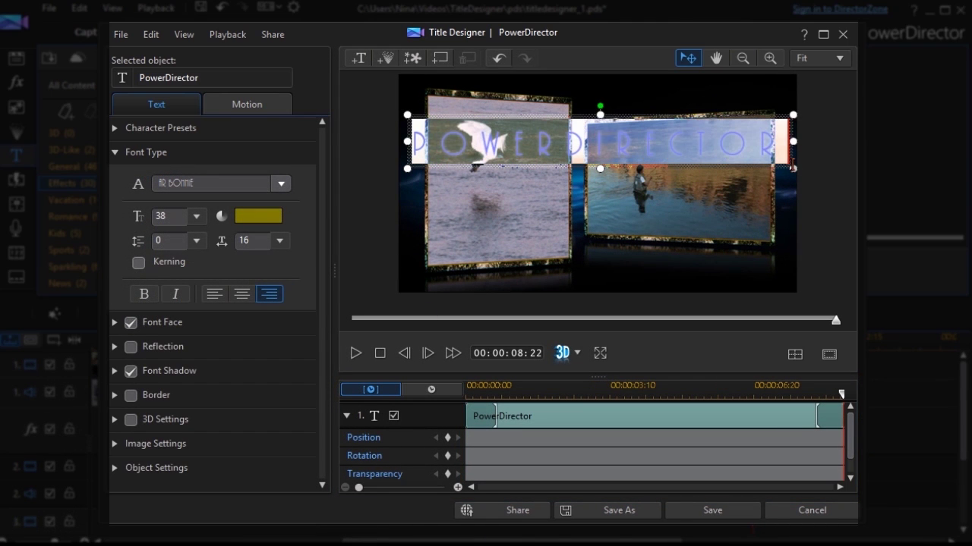
Set the font to Segoe UI Semibold with spacing 9 and type 'Fishing tonight'.
click(281, 184)
scroll(286, 242, down, 5)
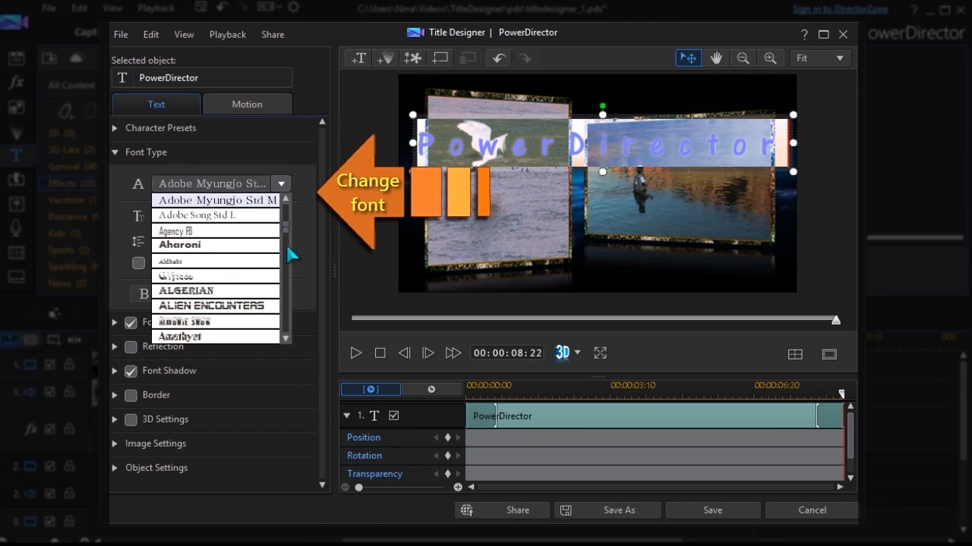
drag(290, 232, 282, 318)
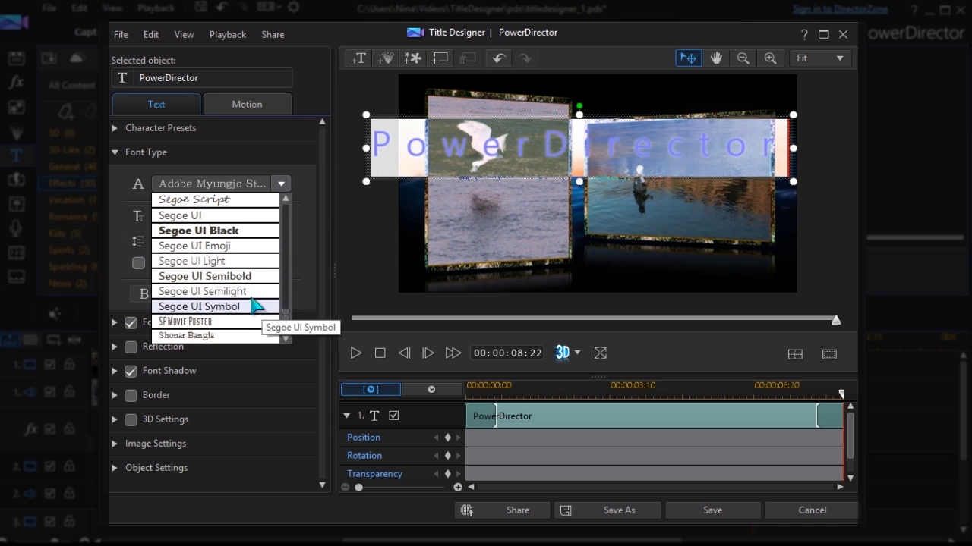
click(234, 278)
click(280, 240)
scroll(282, 314, up, 1)
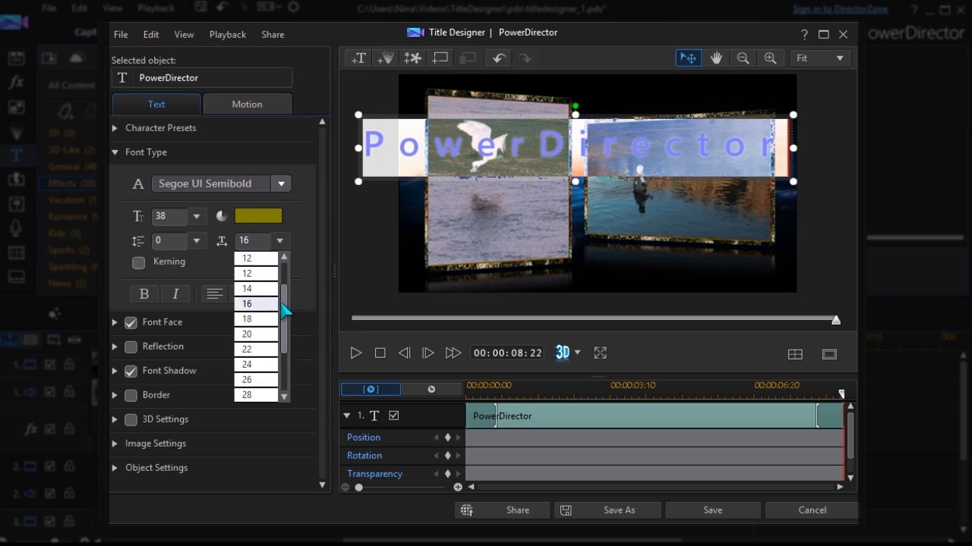
scroll(281, 314, up, 2)
click(267, 305)
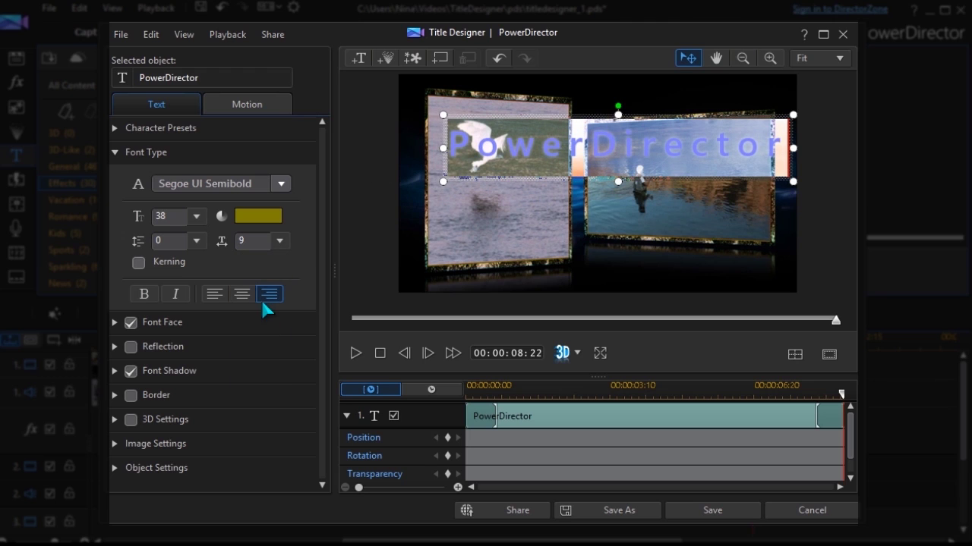
text(Fi)
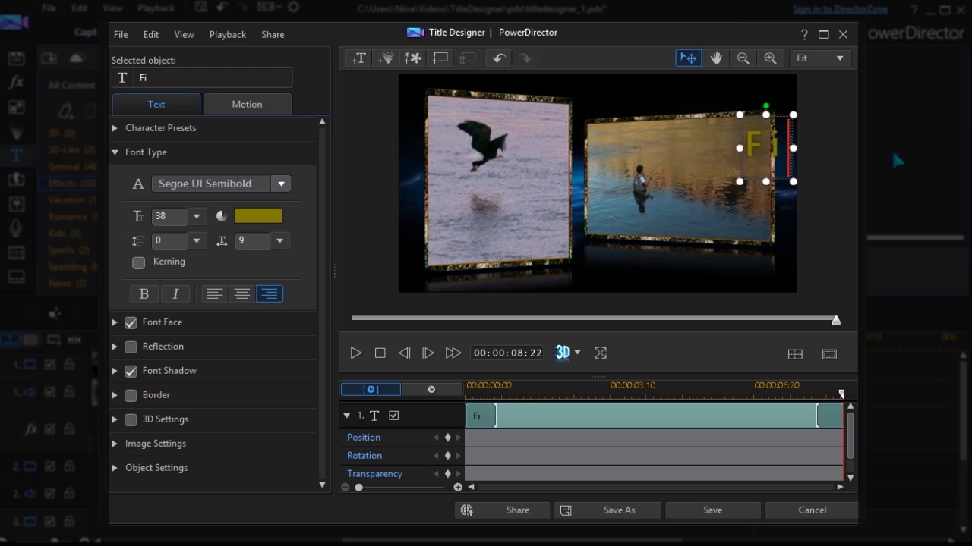
text(shing )
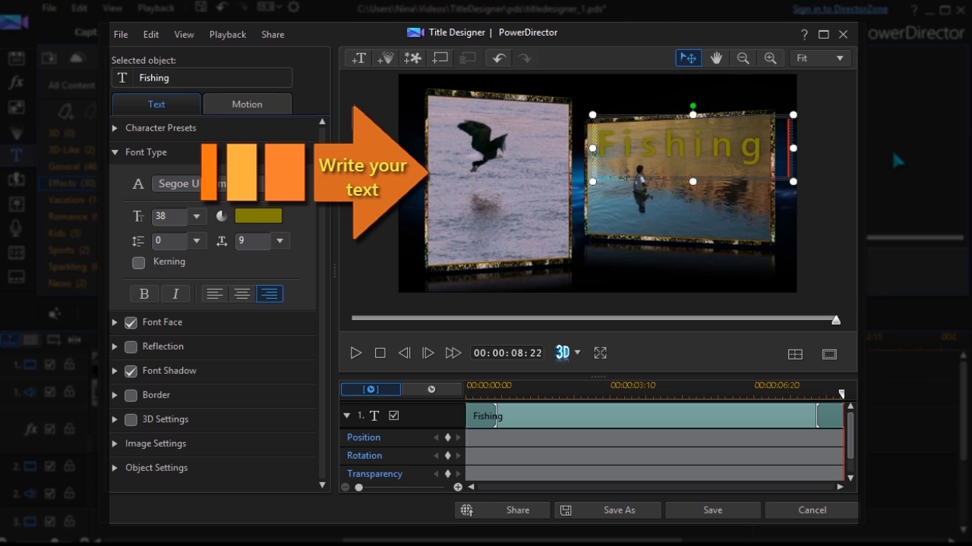
text(tonight)
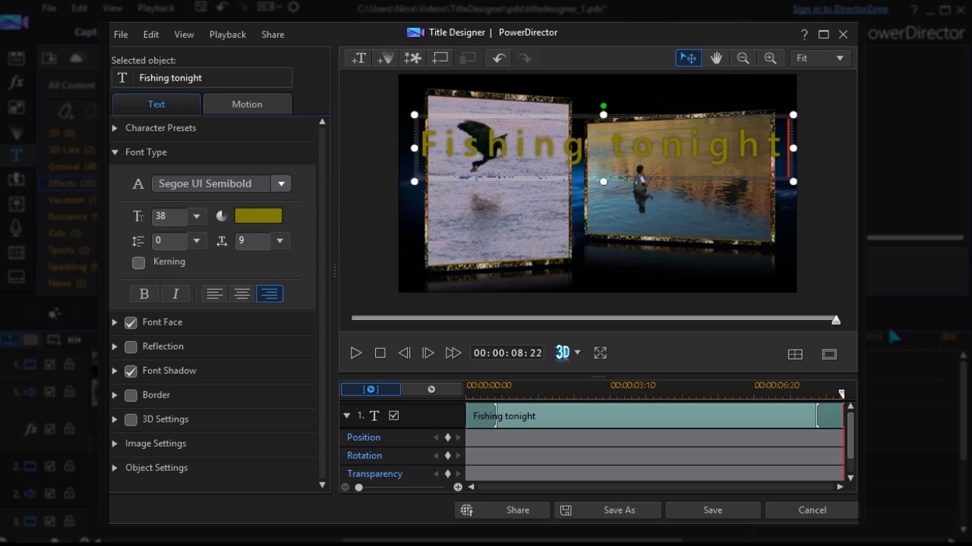
Set the text fill to a 2 Color Gradient starting with a slightly darkened yellow.
click(120, 324)
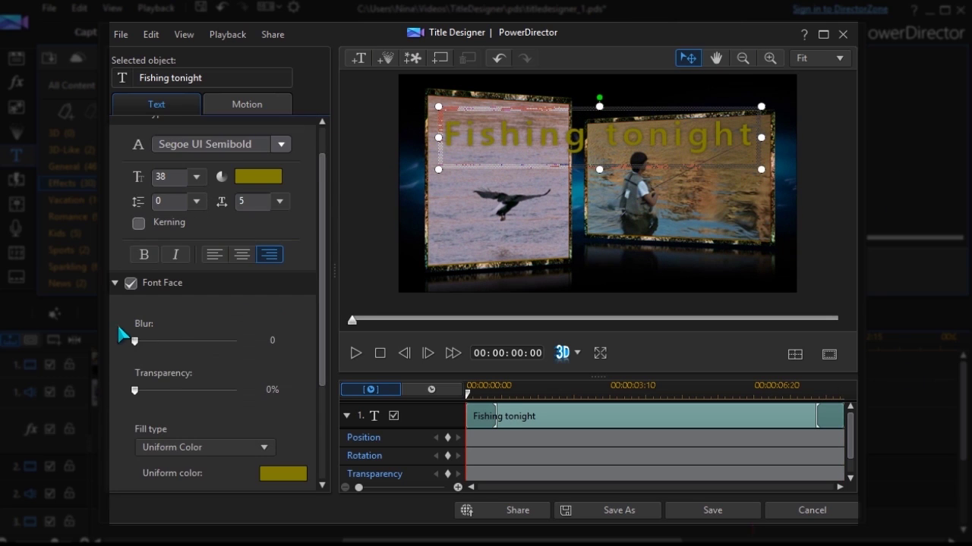
scroll(325, 326, down, 3)
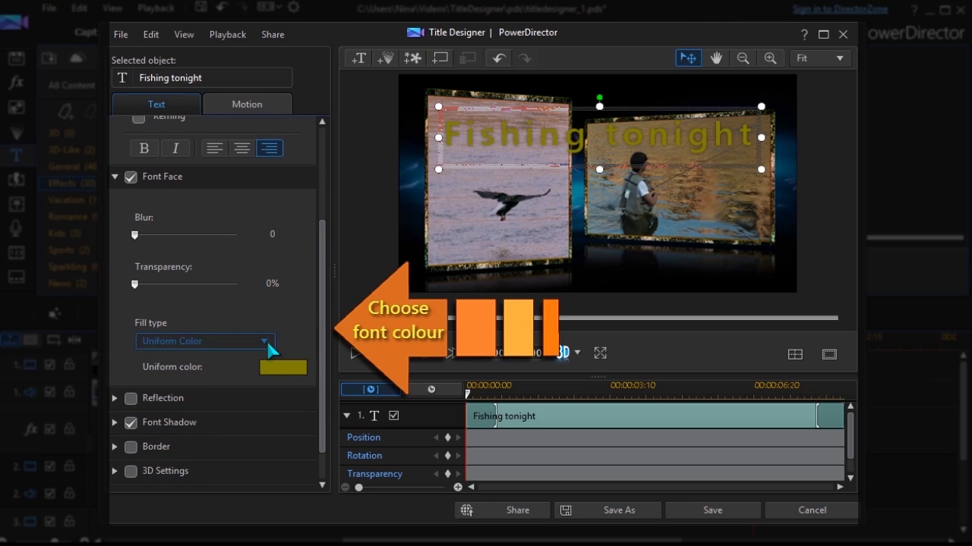
click(266, 343)
click(237, 372)
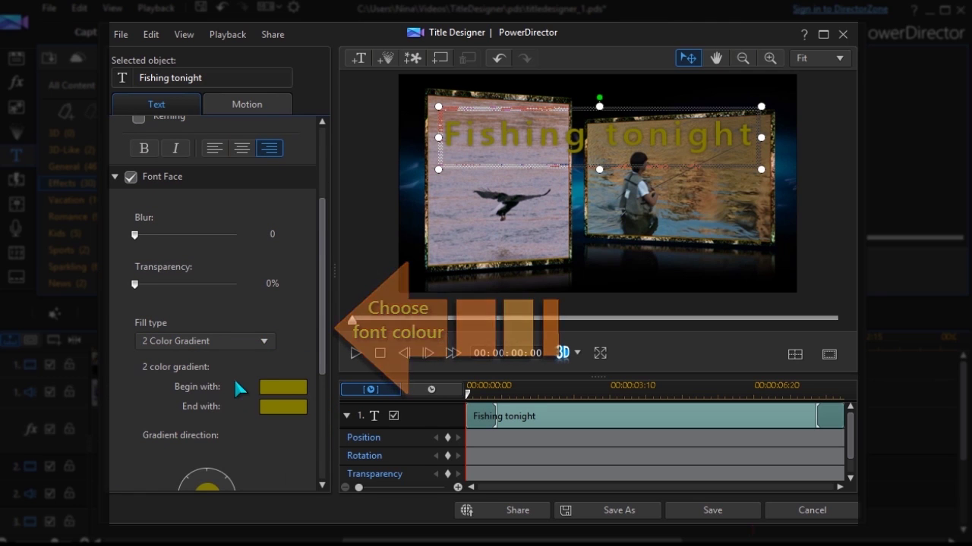
click(285, 391)
click(343, 211)
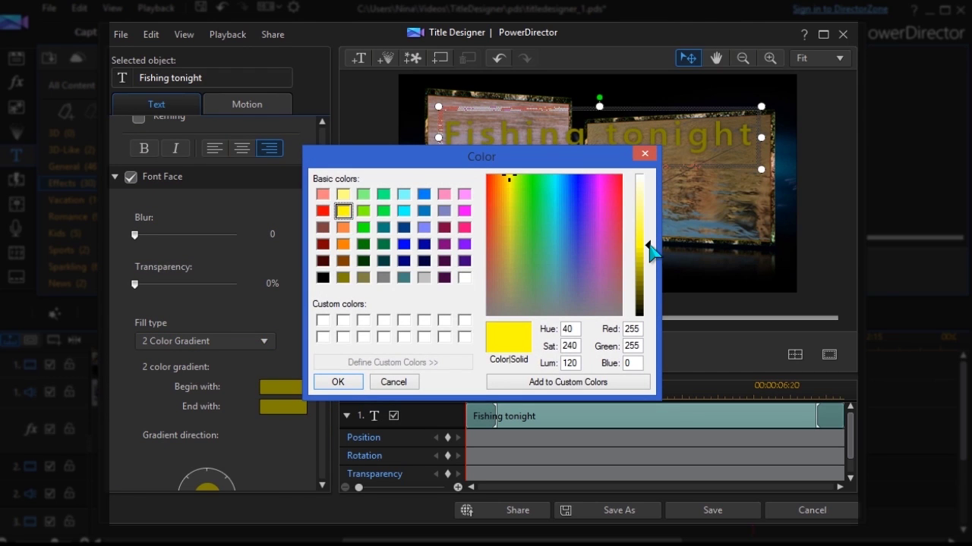
drag(651, 247, 649, 264)
click(326, 383)
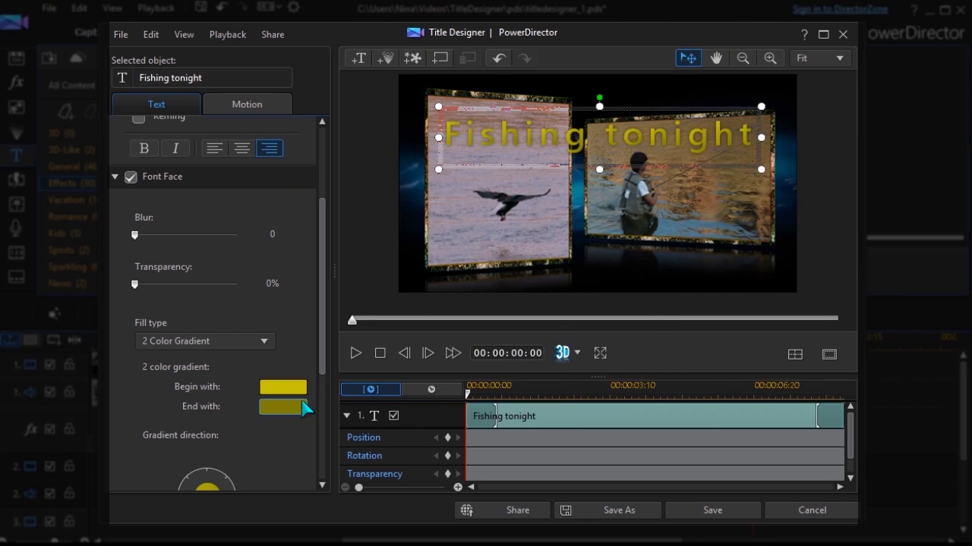
Make the gradient end colour dark red and switch on the text border.
click(298, 408)
click(324, 244)
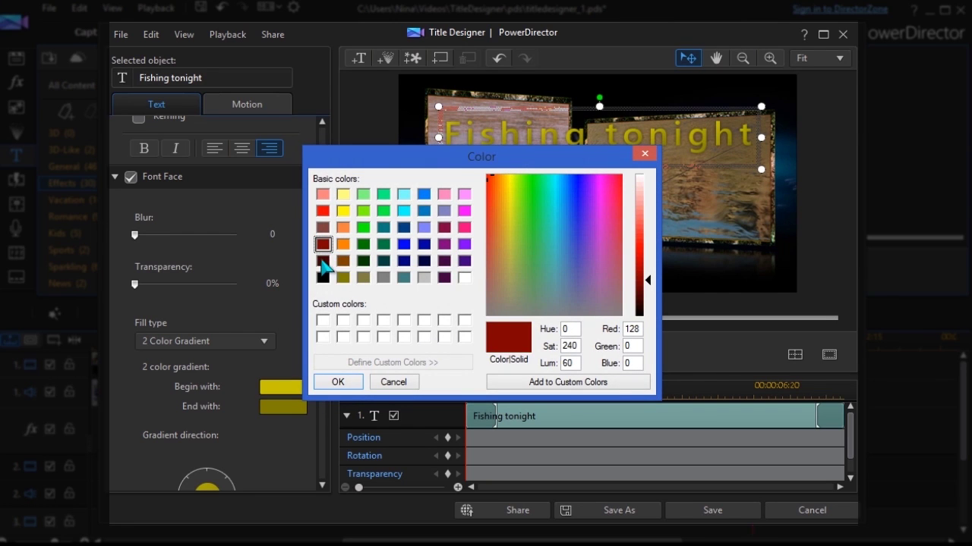
click(336, 381)
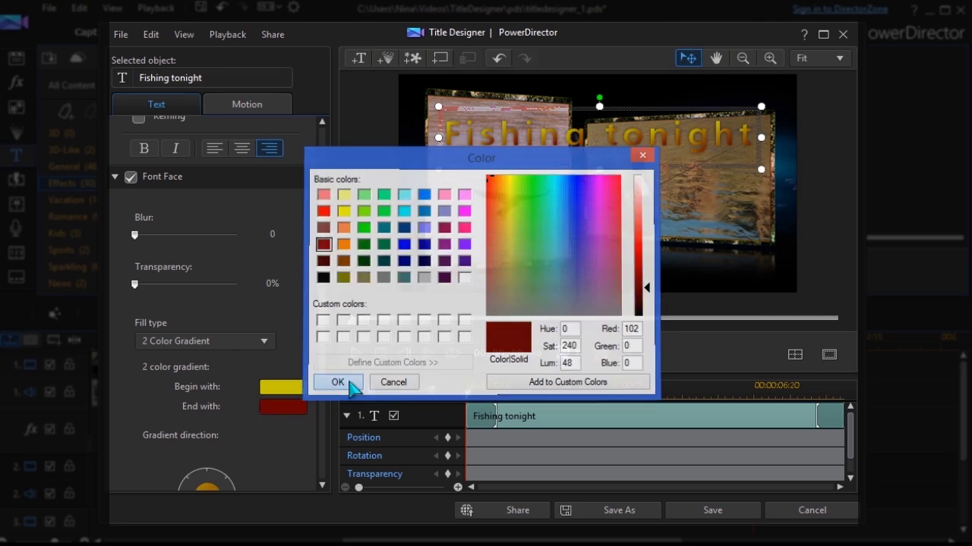
click(130, 406)
Make the text border a darker red at size 2.
scroll(324, 426, down, 2)
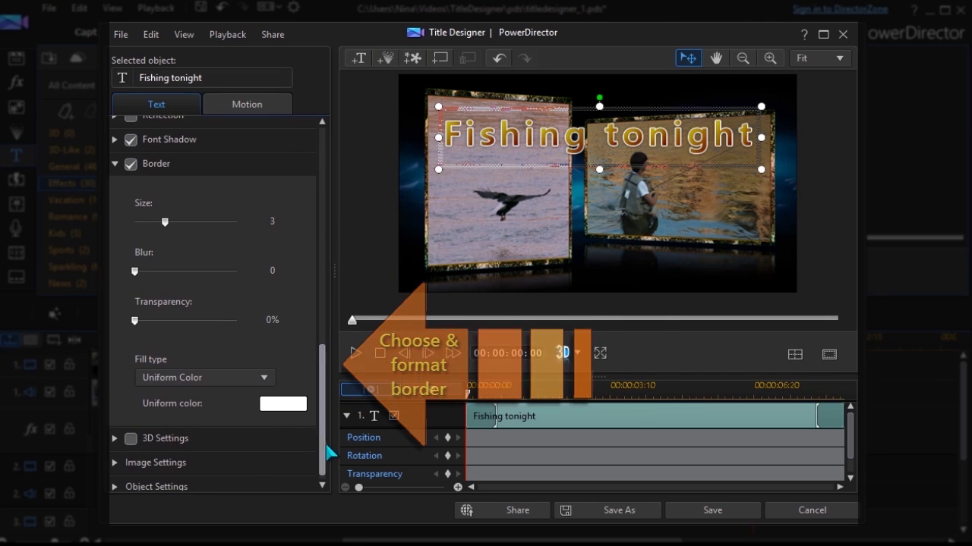
click(283, 403)
click(323, 243)
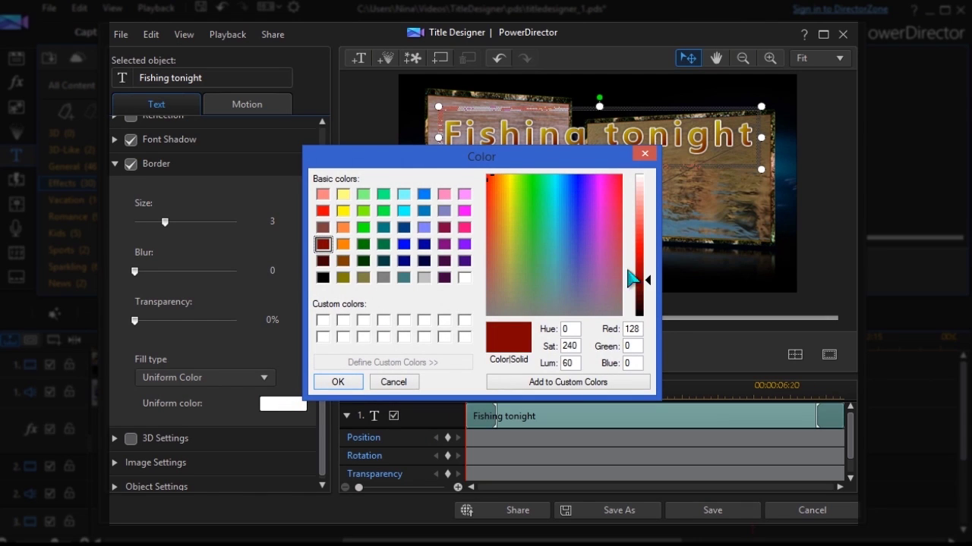
drag(651, 287, 651, 297)
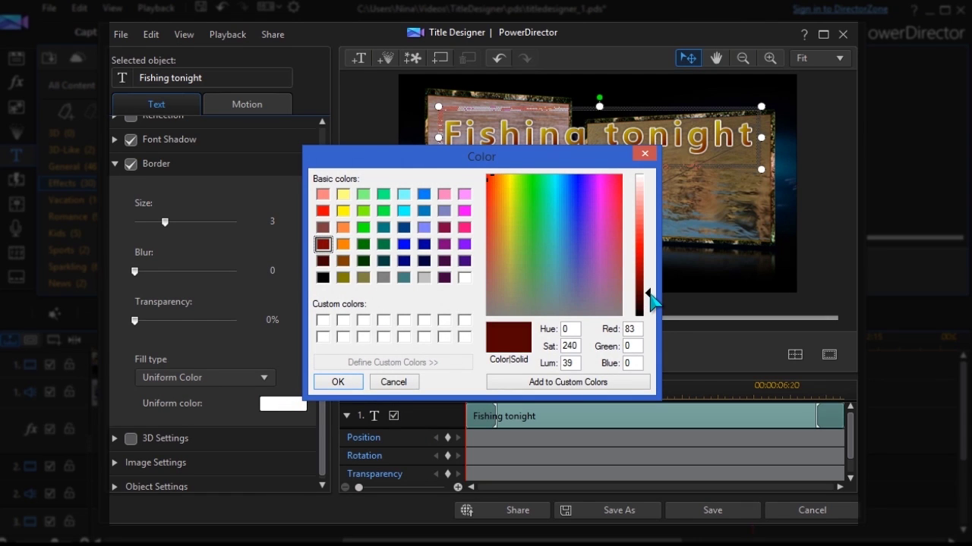
click(338, 383)
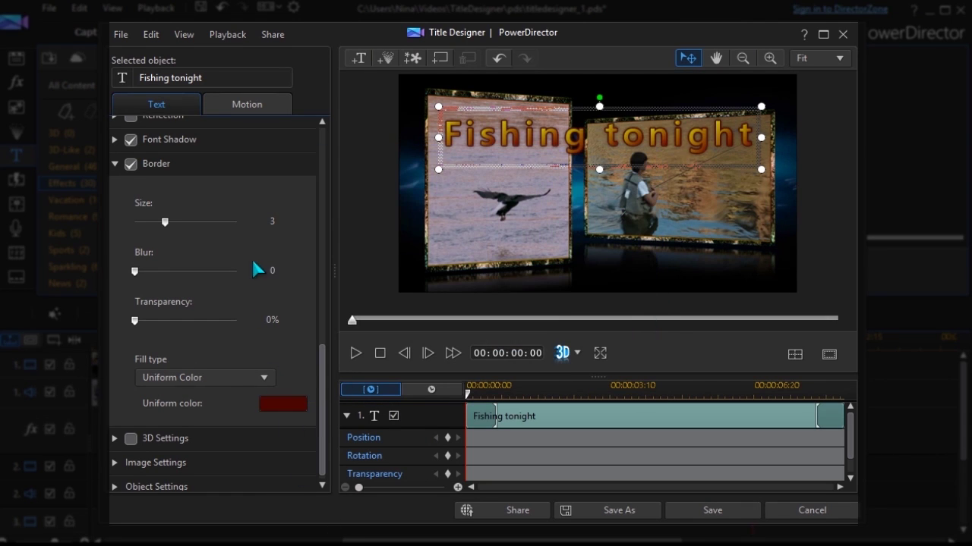
click(296, 225)
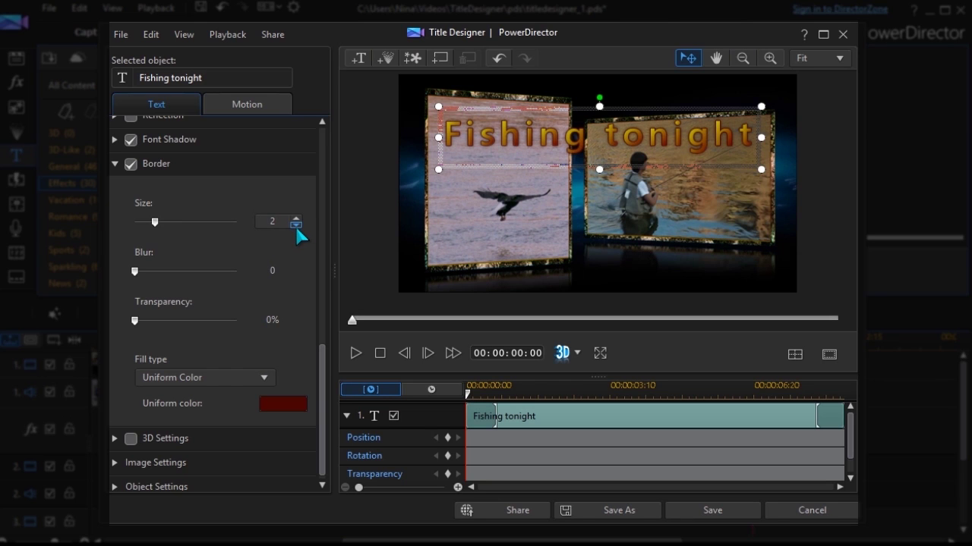
Add a soft font shadow with Distance 2 and 28% transparency.
click(220, 163)
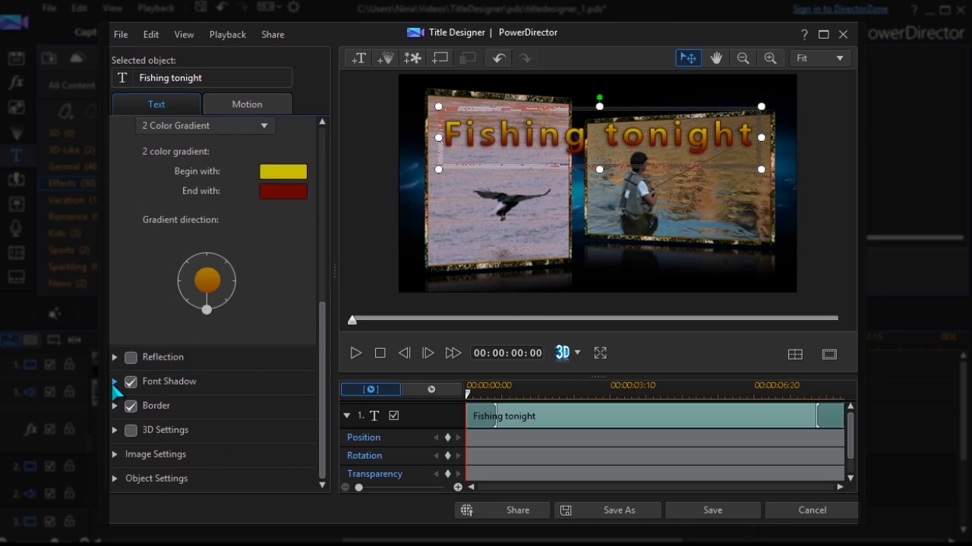
click(115, 382)
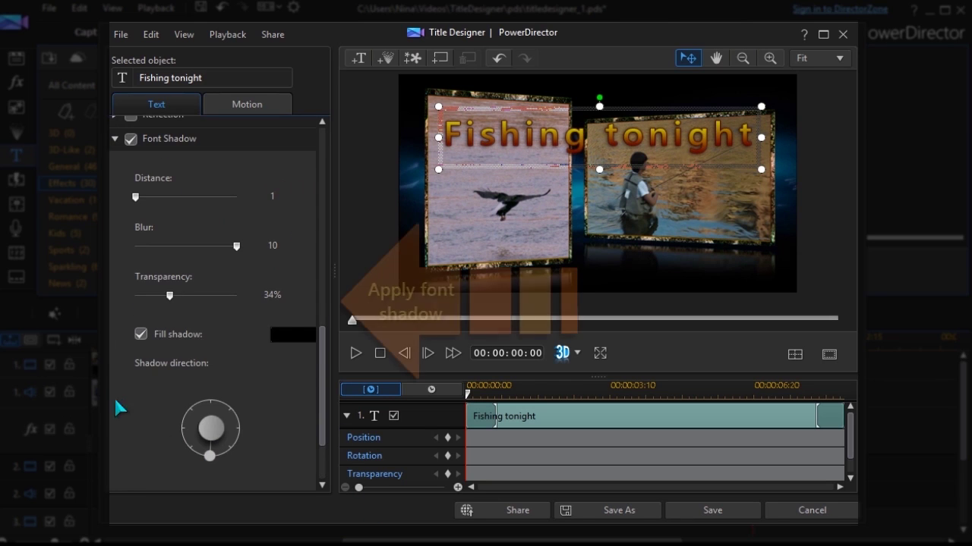
click(217, 469)
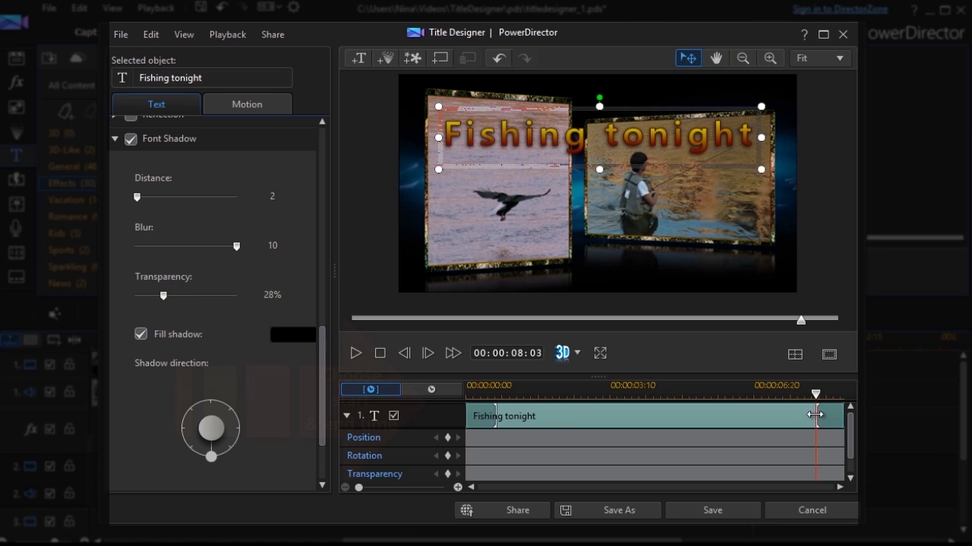
Move the title's opening and closing effect markers inward, then play it from the start.
drag(817, 416, 794, 416)
drag(495, 416, 509, 410)
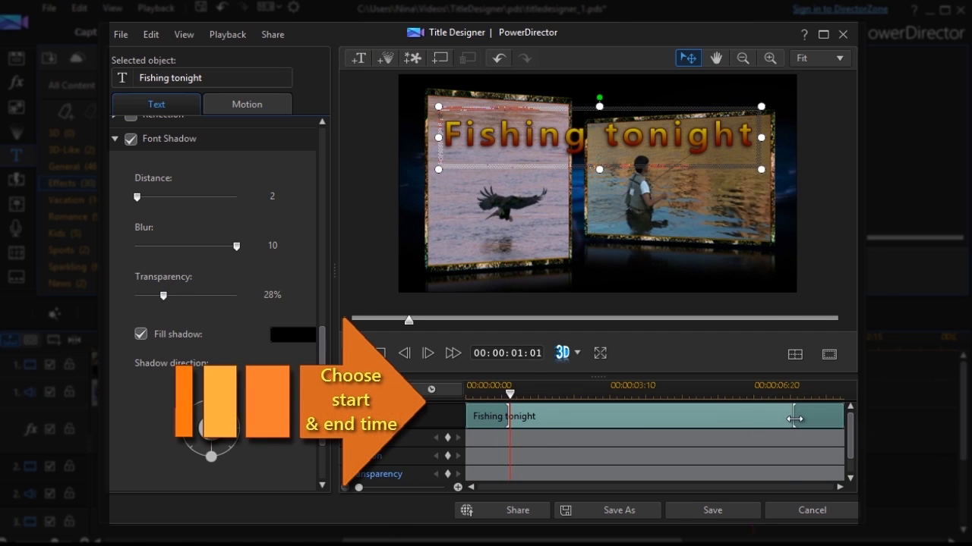
drag(793, 419, 731, 418)
drag(556, 422, 471, 487)
click(354, 353)
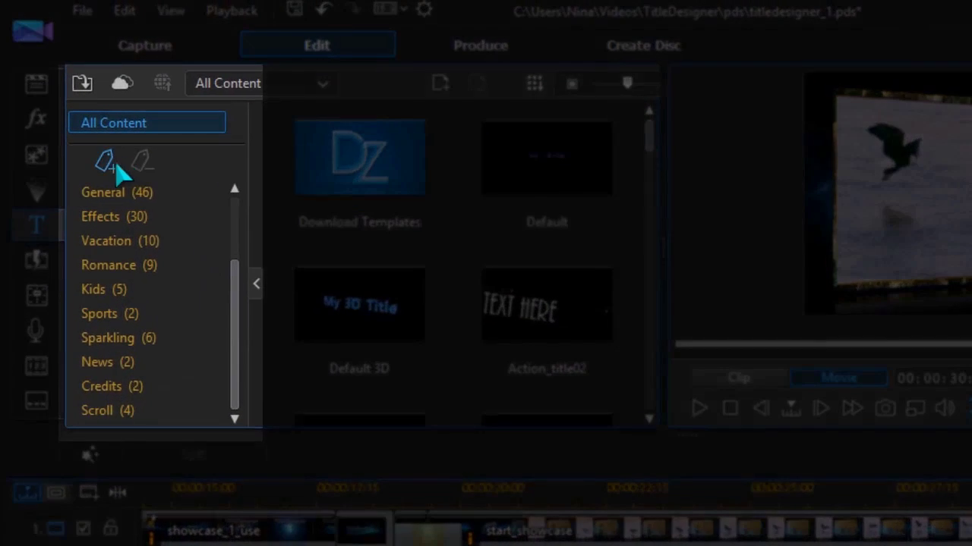
Create a new custom title tag named 'My own'.
click(106, 163)
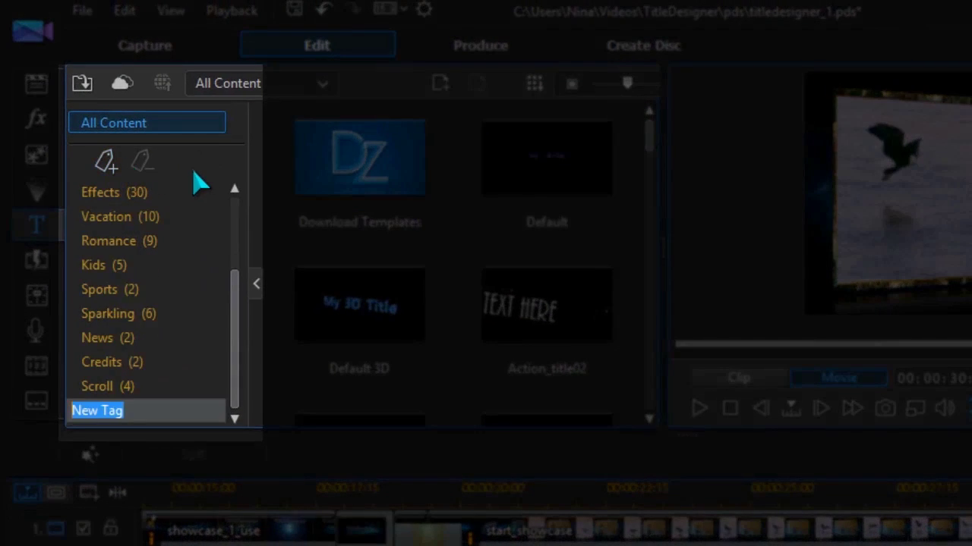
text(own)
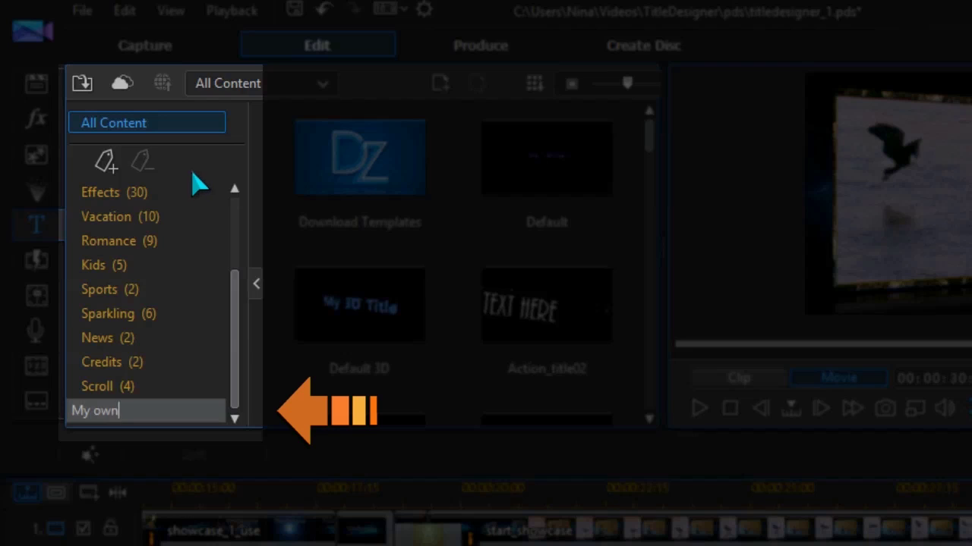
key(Return)
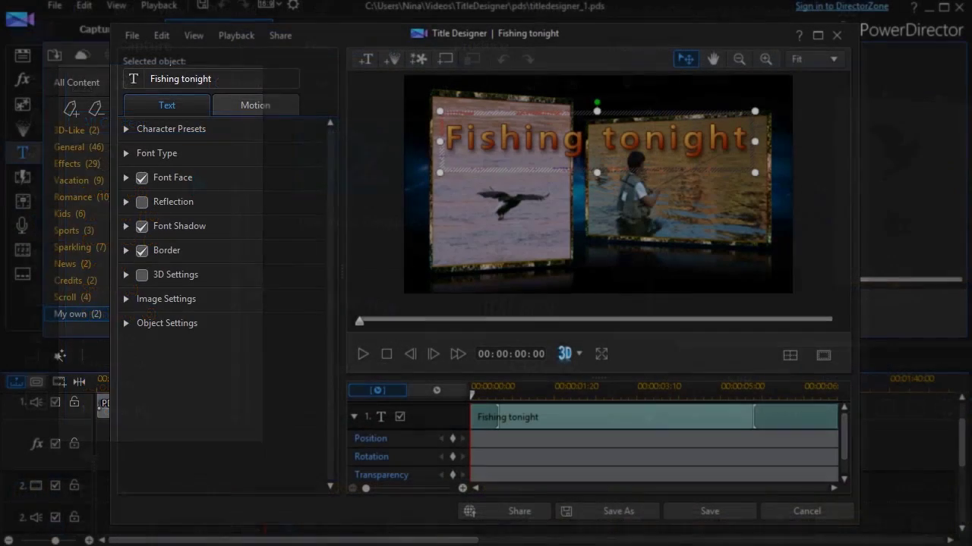
Save the title as template 'Fishing tonight' and close the Title Designer.
click(619, 513)
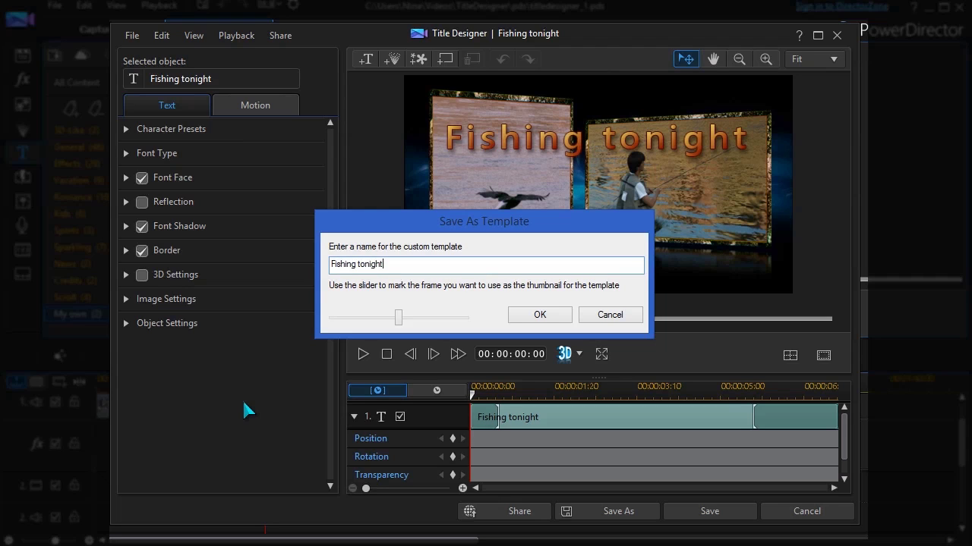
click(557, 317)
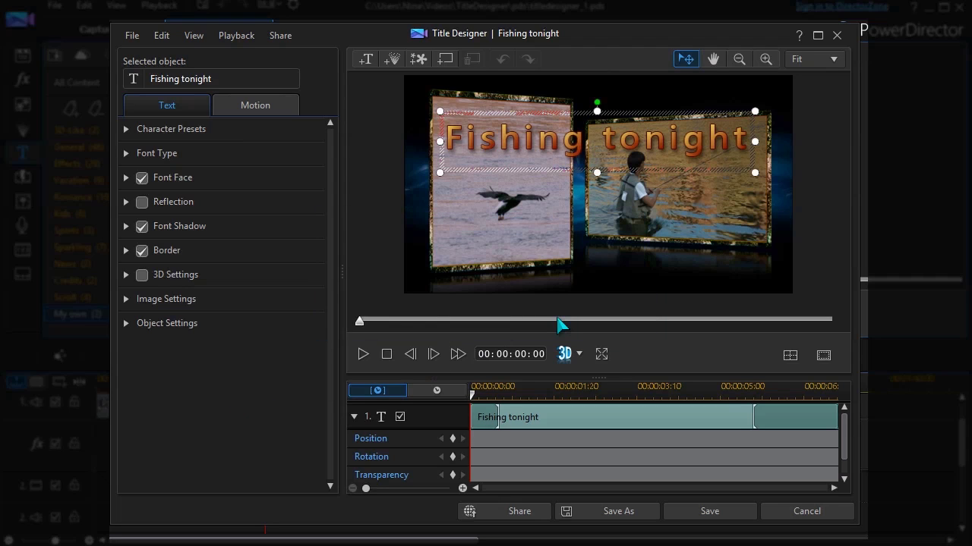
click(718, 518)
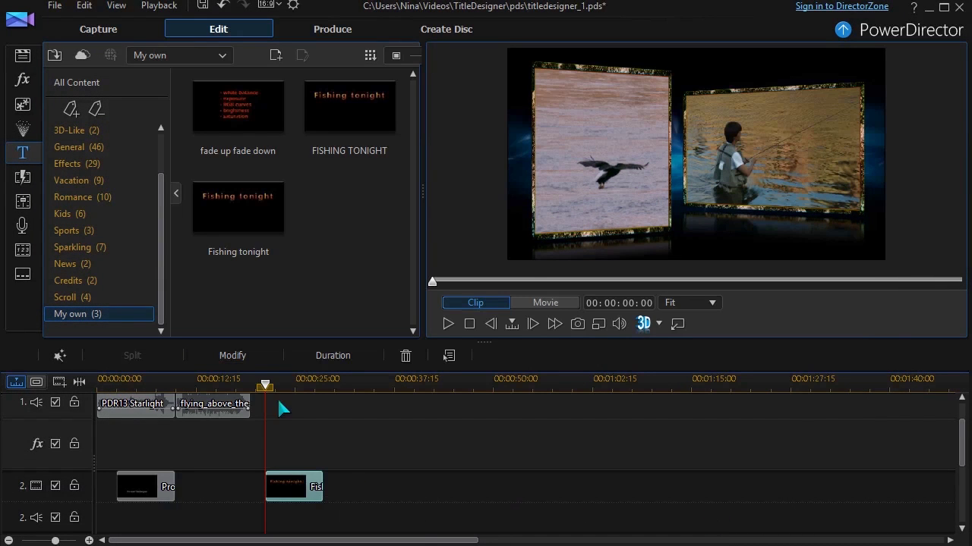
drag(265, 384, 303, 390)
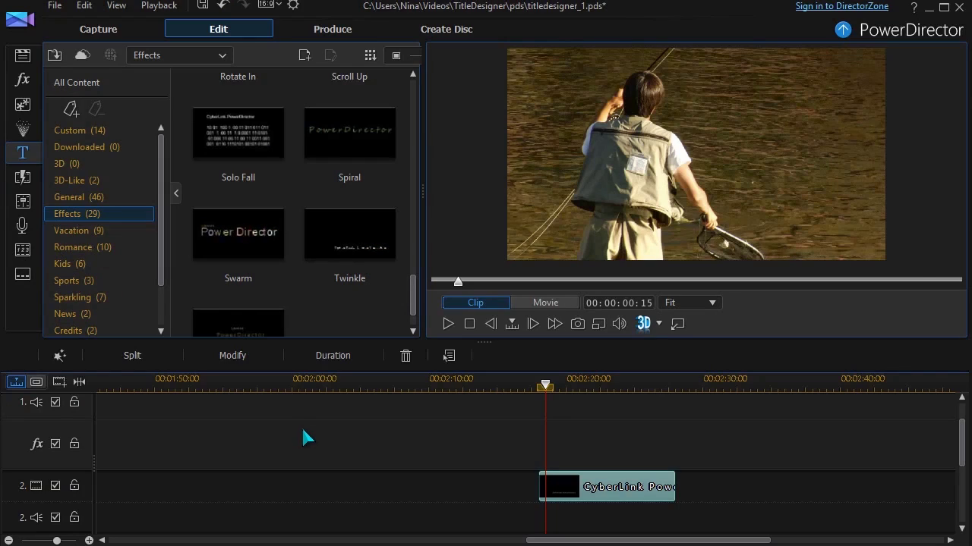
click(303, 438)
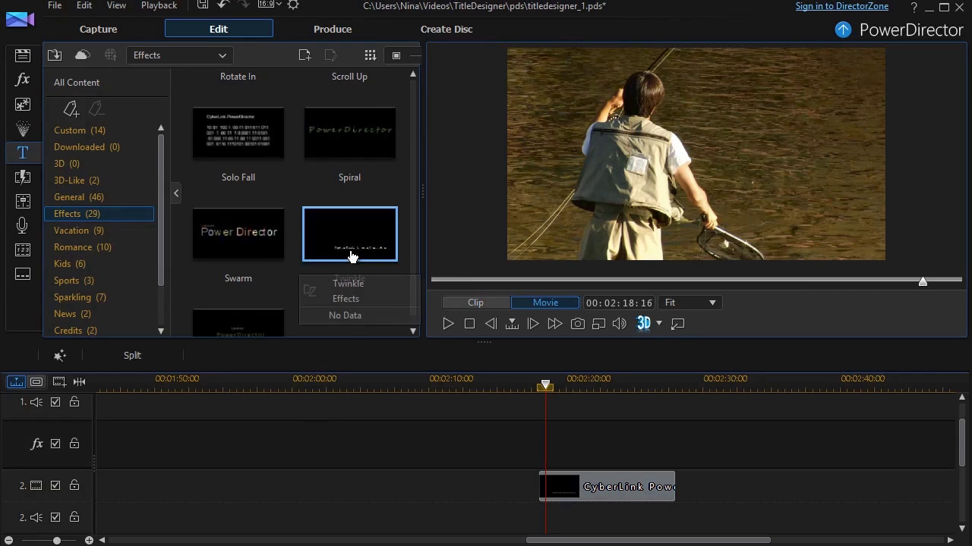
Preview the Twinkle title, then open the CyberLink PowerDirector clip on track 2 in Title Designer.
click(351, 255)
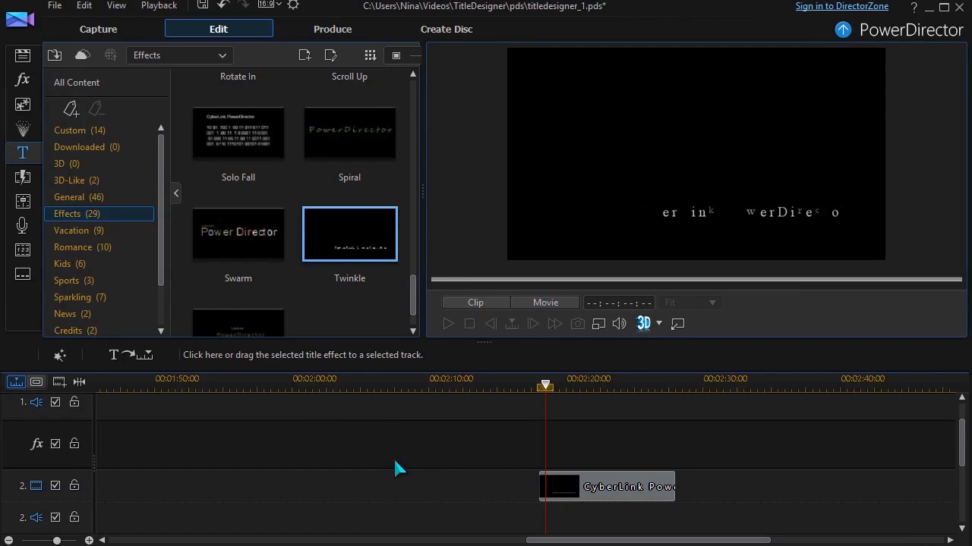
click(598, 482)
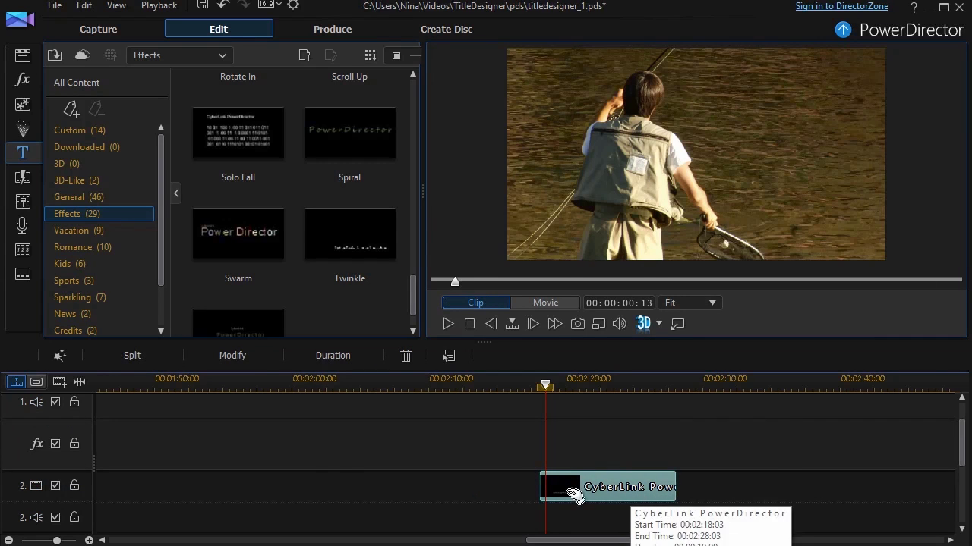
click(251, 358)
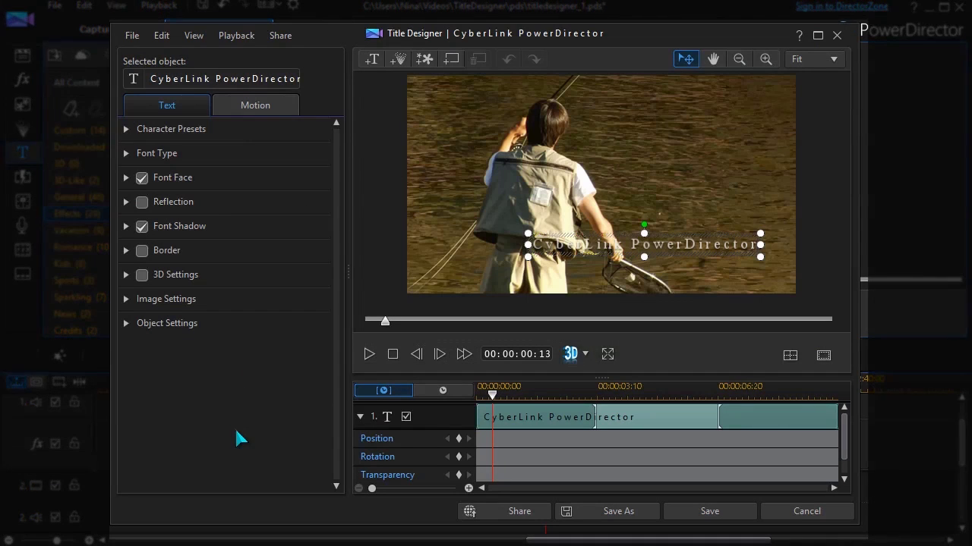
Apply the orange italic preset, retype the text as 'Trout for supper !', and move it top right.
click(127, 136)
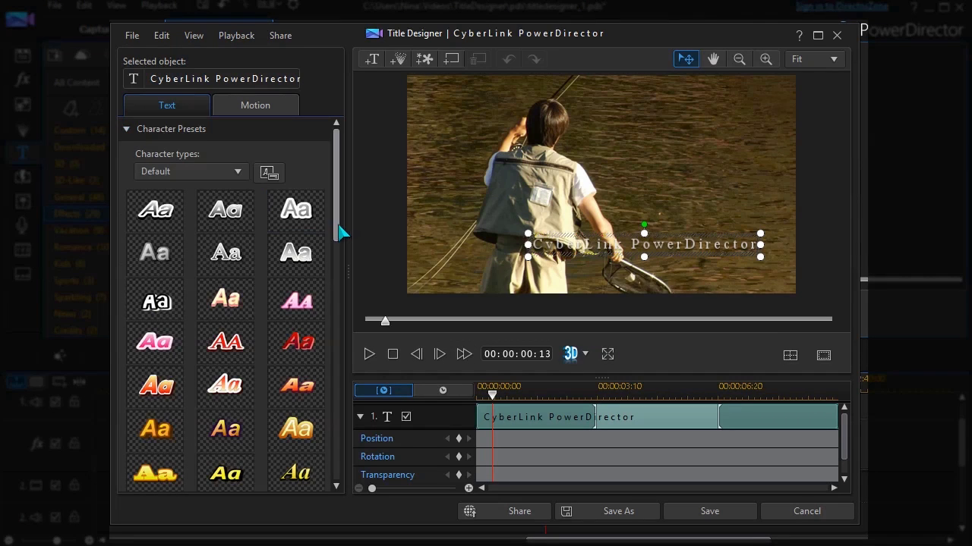
drag(340, 231, 337, 298)
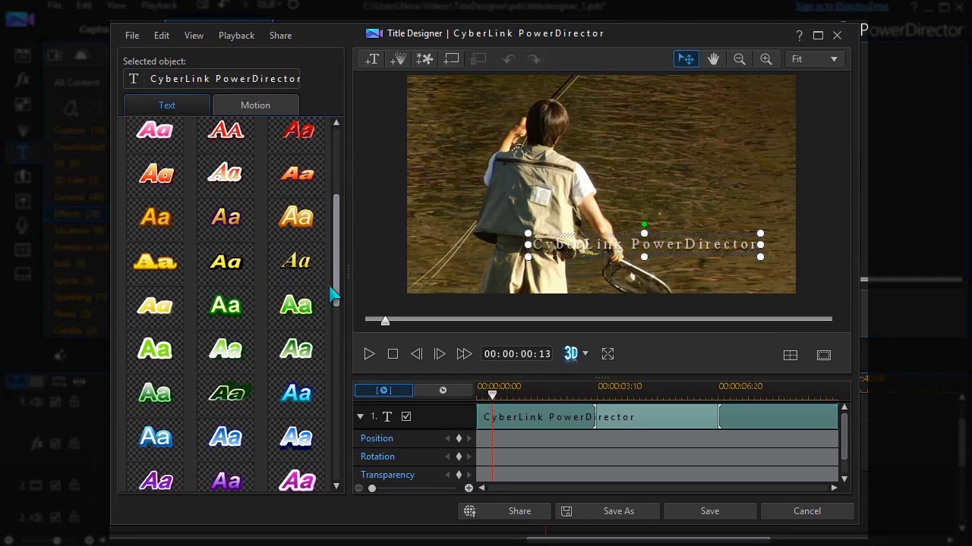
click(225, 220)
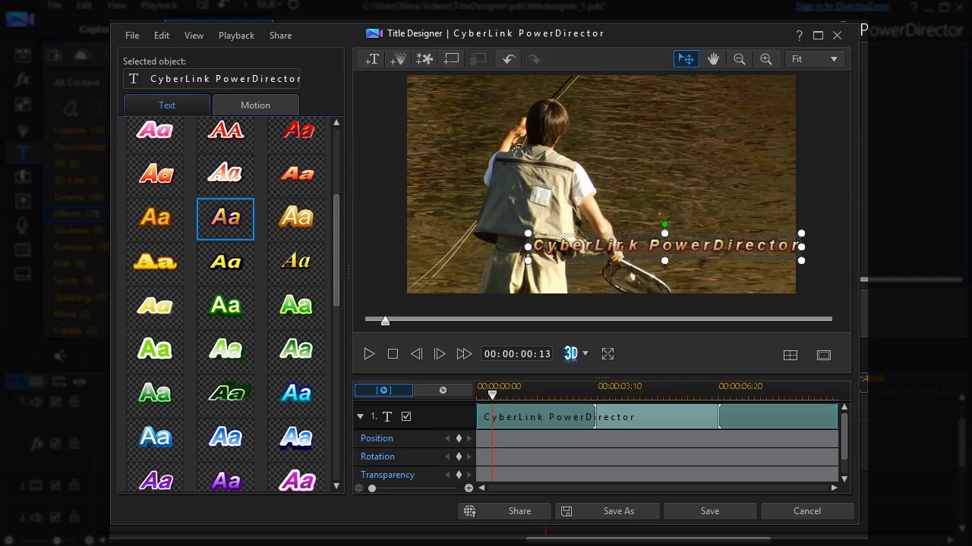
drag(613, 115, 616, 112)
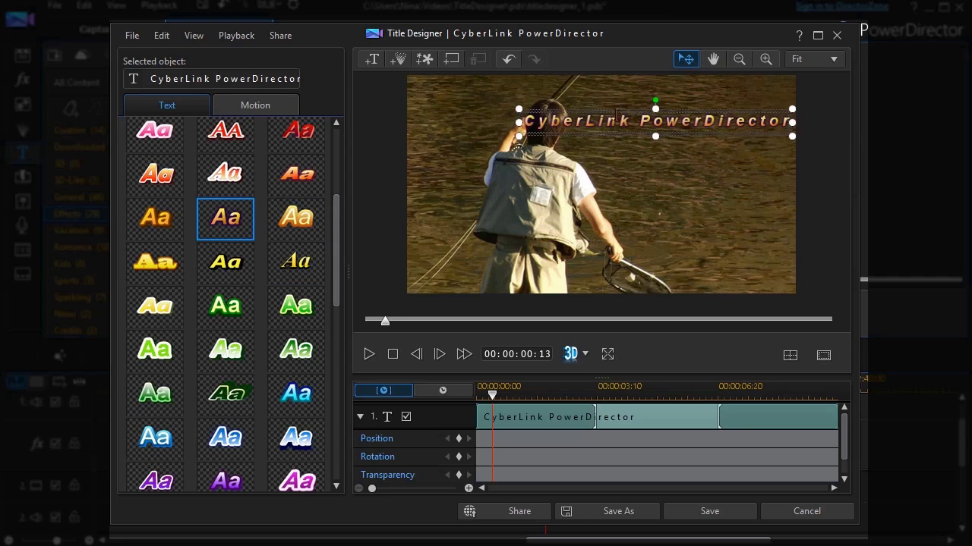
drag(525, 121, 789, 122)
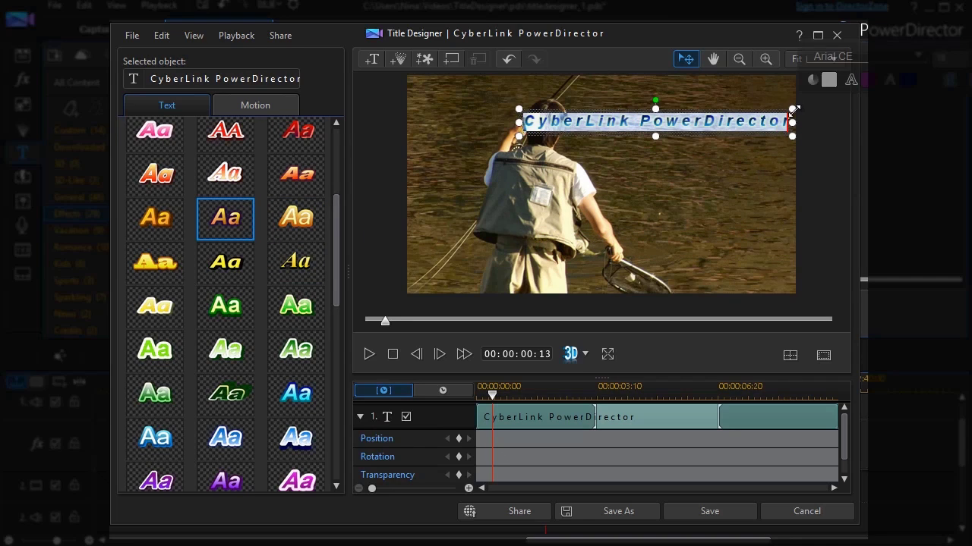
text(Trout for supper !)
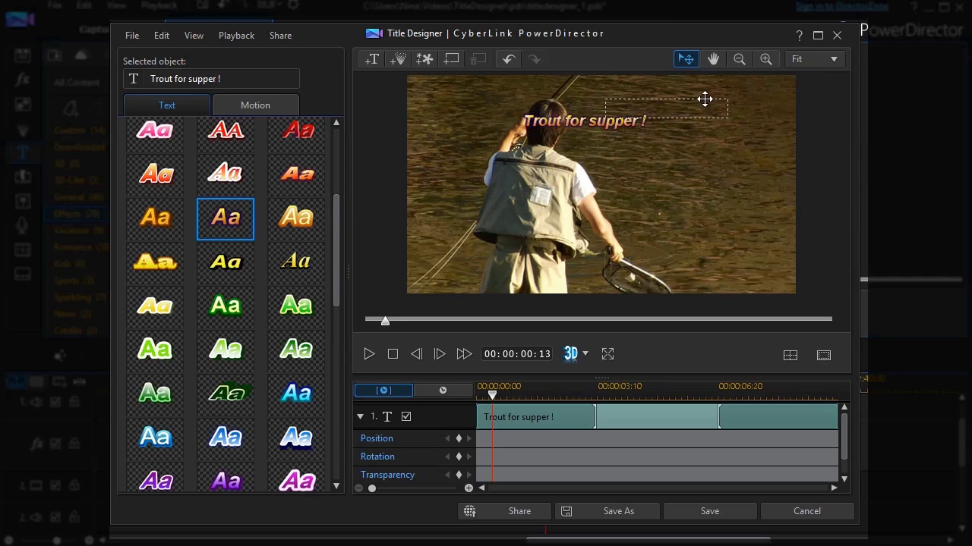
drag(704, 99, 702, 100)
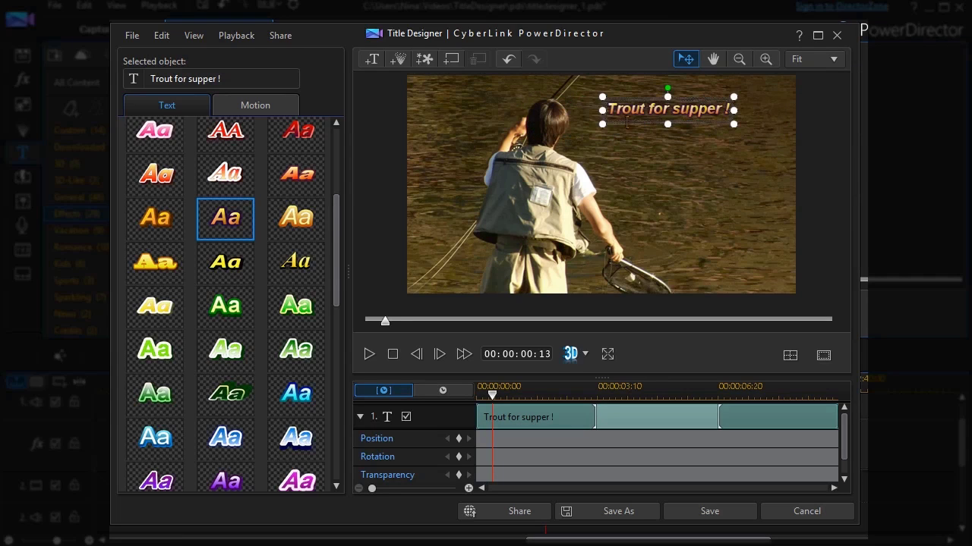
Set the title's font size to 22 and turn bold off.
drag(336, 251, 336, 433)
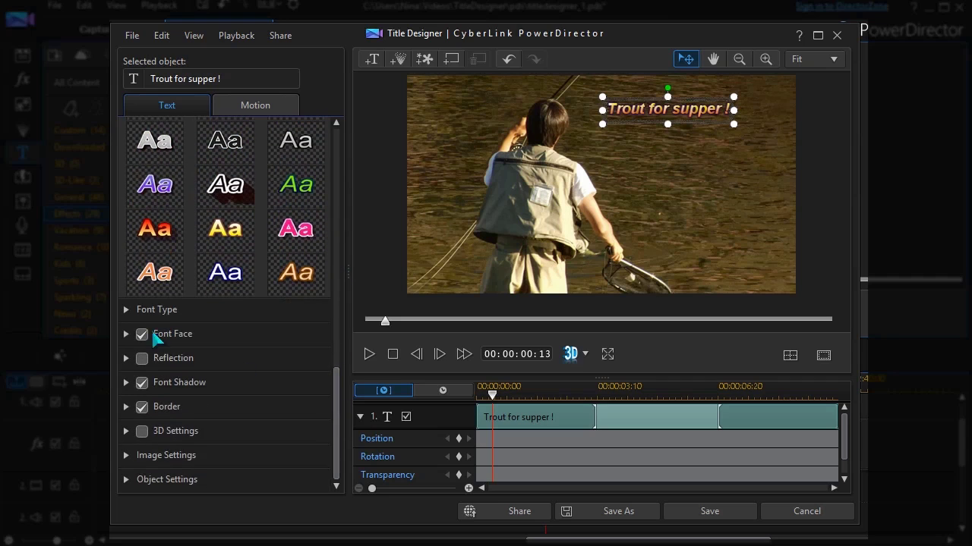
click(127, 310)
click(210, 374)
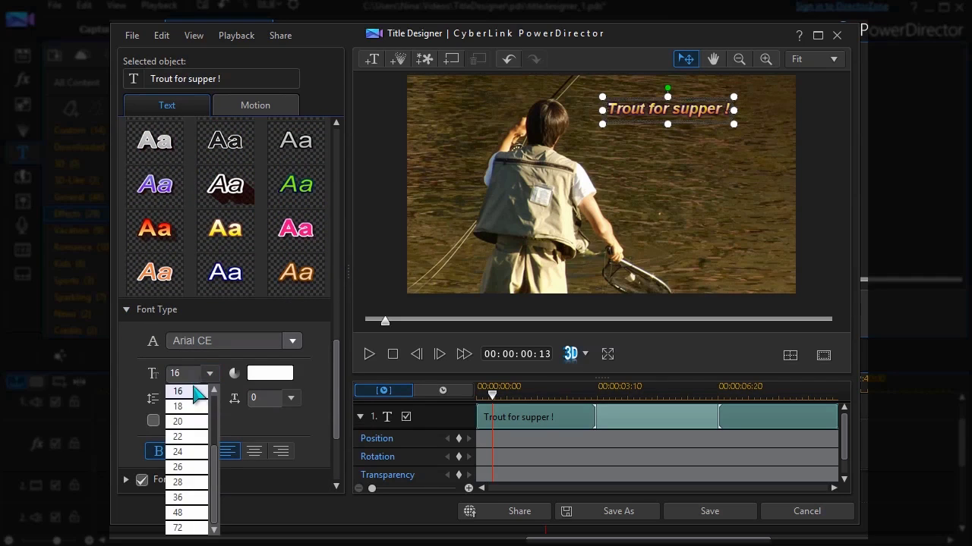
click(193, 437)
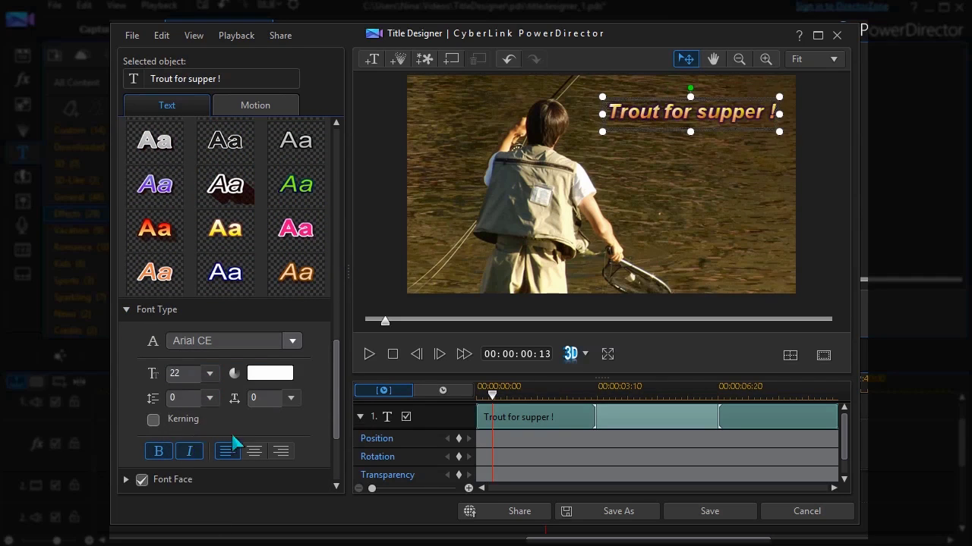
click(159, 452)
click(161, 454)
click(162, 458)
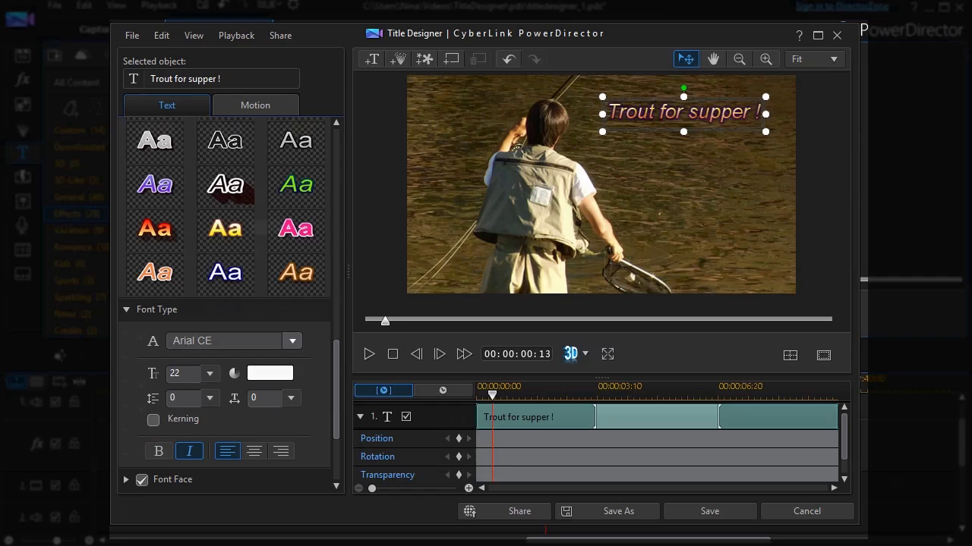
Keyframe the title's transparency at 0% mid-clip and 100% at the clip's end.
mouse_move(849, 458)
mouse_down()
mouse_move(846, 445)
mouse_move(846, 454)
mouse_up()
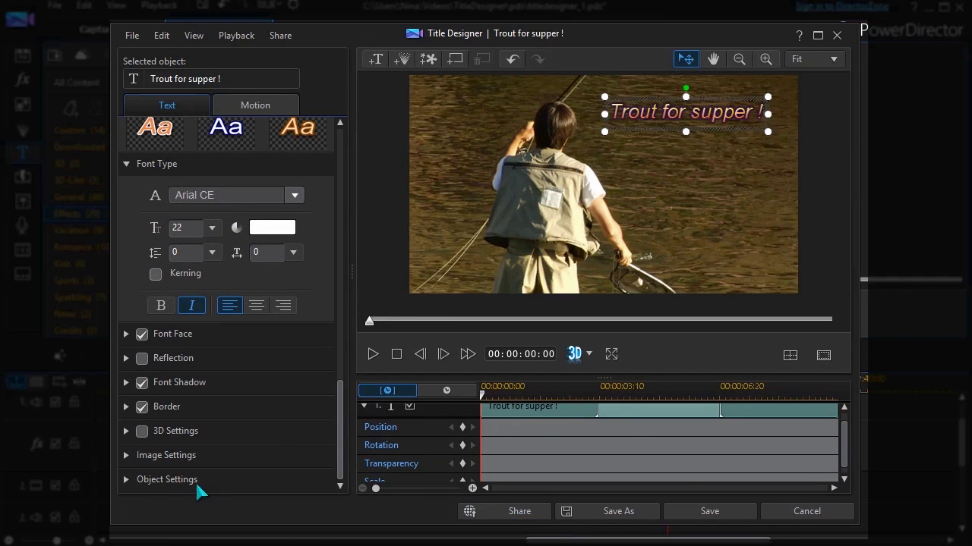
click(126, 480)
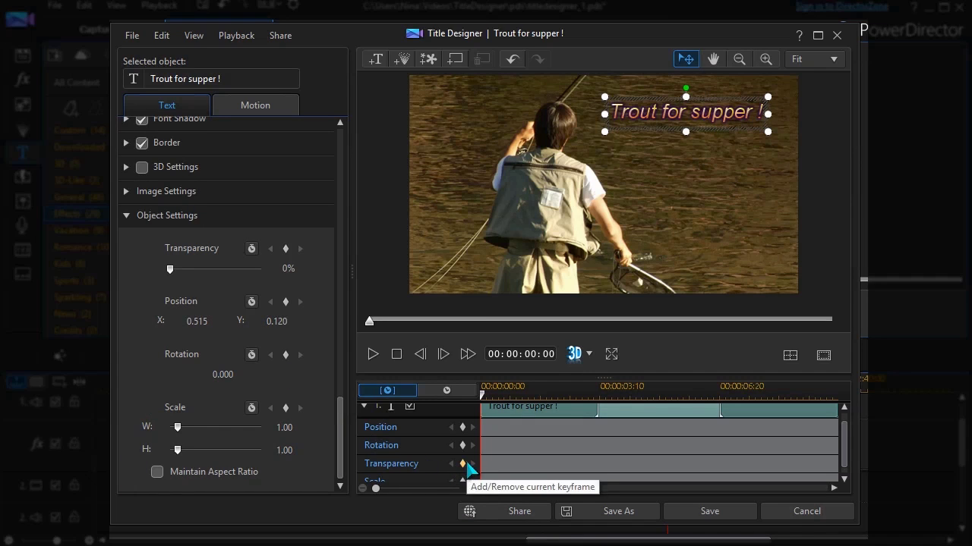
drag(484, 394, 726, 440)
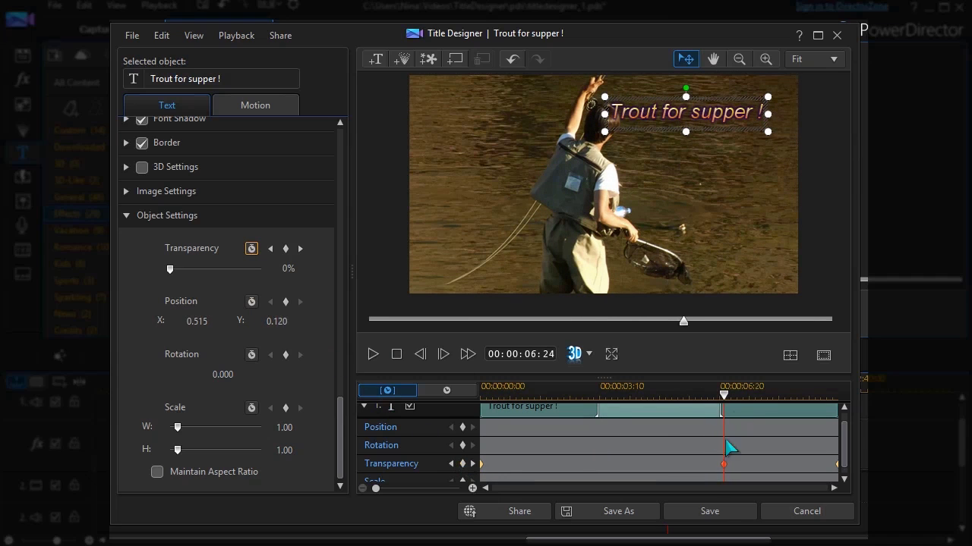
drag(751, 410, 846, 416)
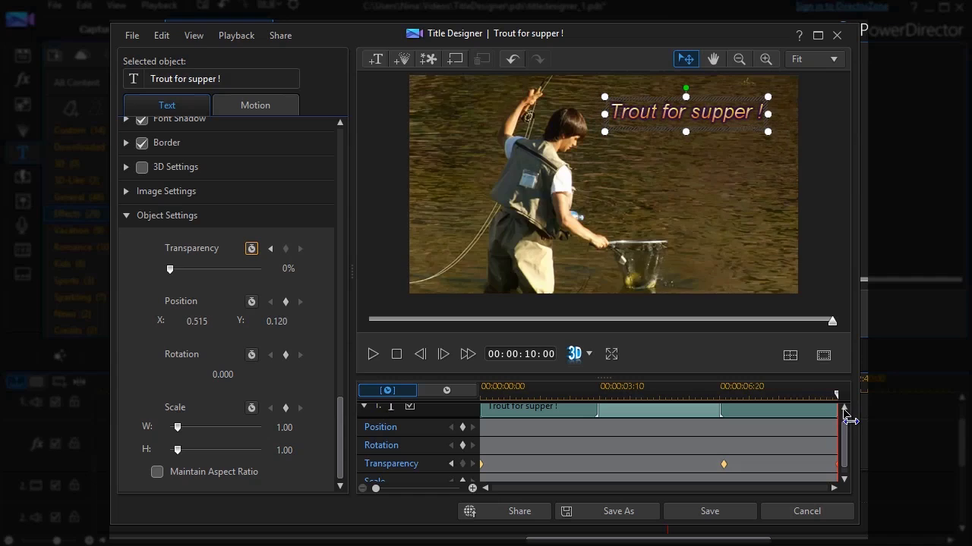
drag(170, 269, 254, 268)
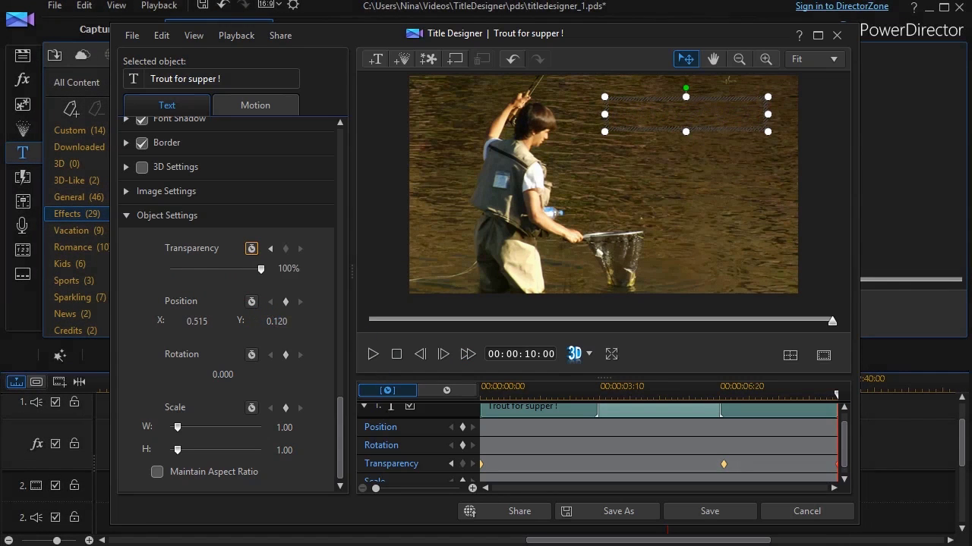
Save the trout title, then place the Default title on track 2 after it and open it.
click(702, 519)
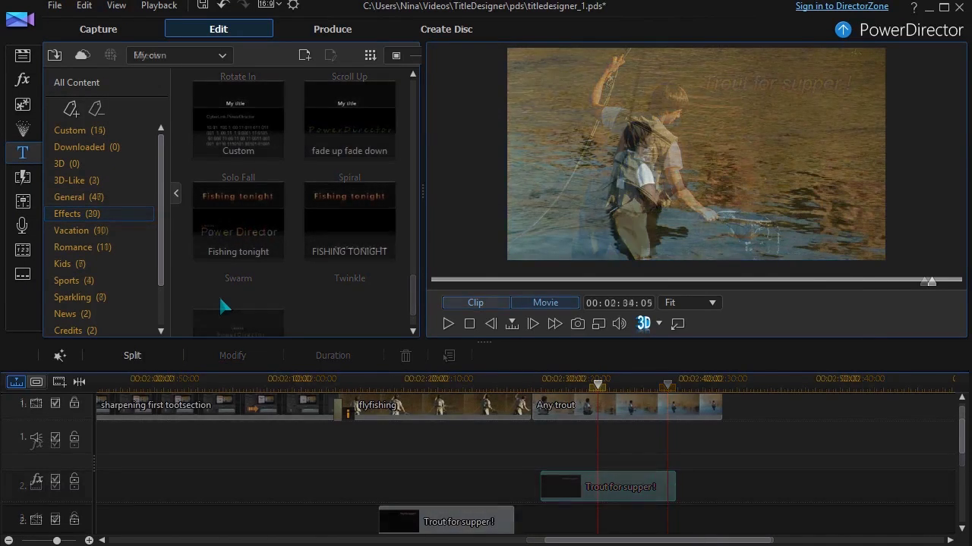
click(96, 85)
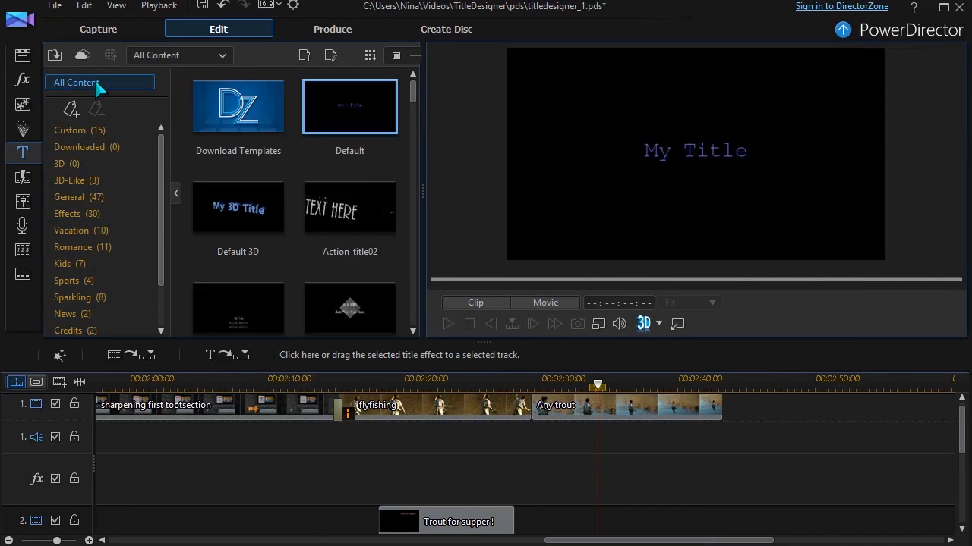
drag(349, 106, 835, 535)
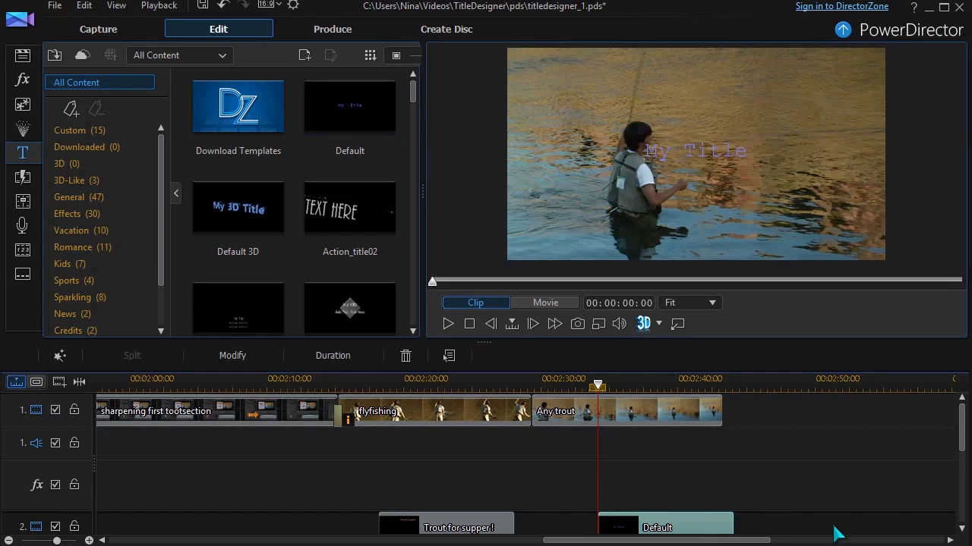
click(238, 355)
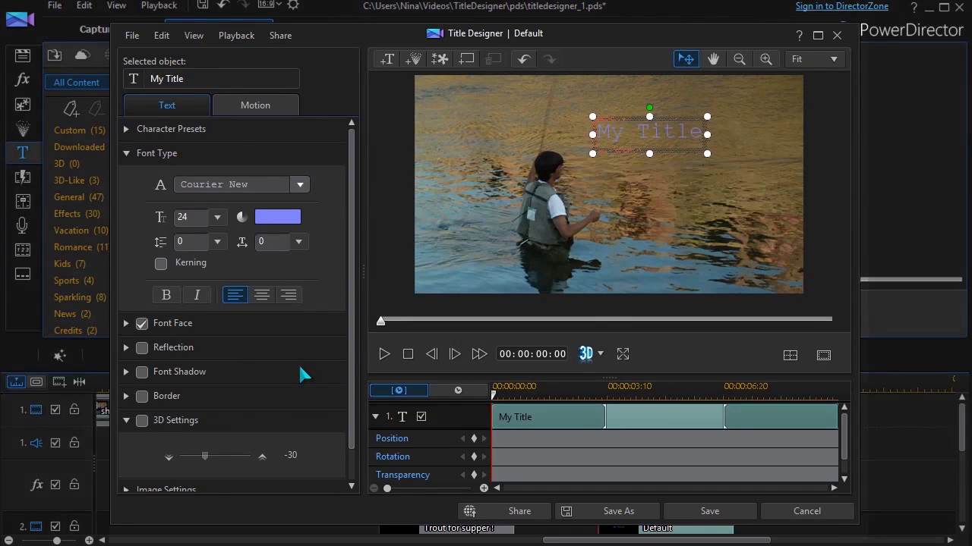
Set the Default title's font to Bastion and nudge its text box slightly lower.
click(300, 185)
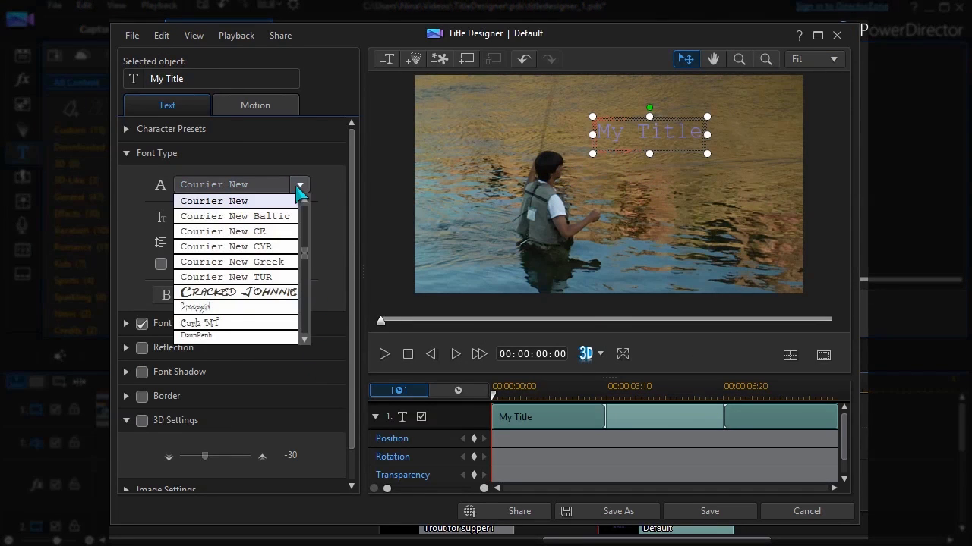
scroll(258, 228, up, 10)
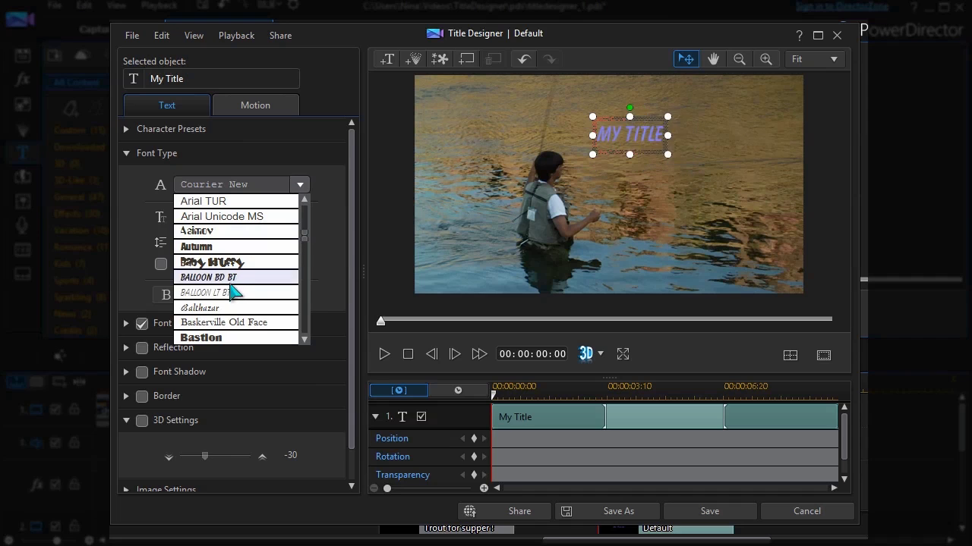
click(220, 339)
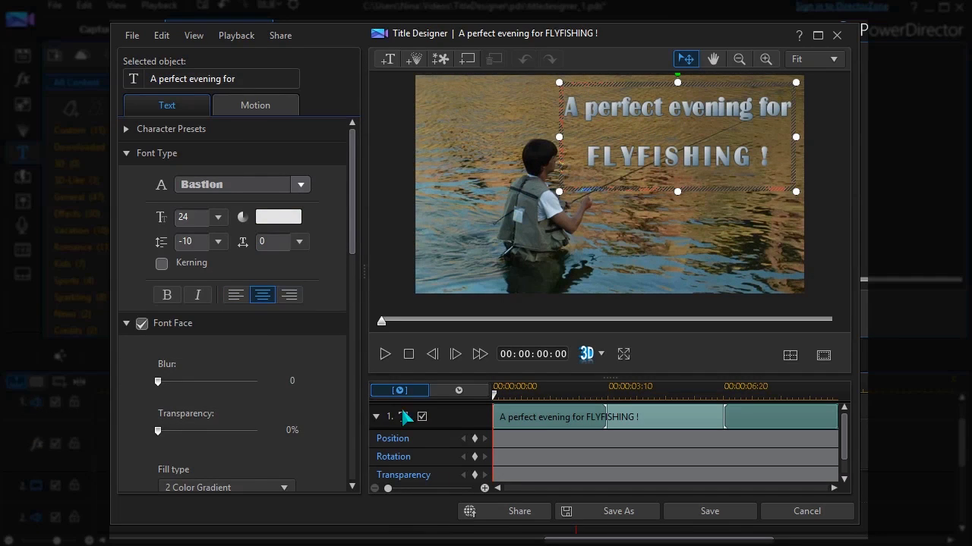
mouse_move(357, 256)
mouse_down()
mouse_move(372, 328)
mouse_move(368, 277)
mouse_up()
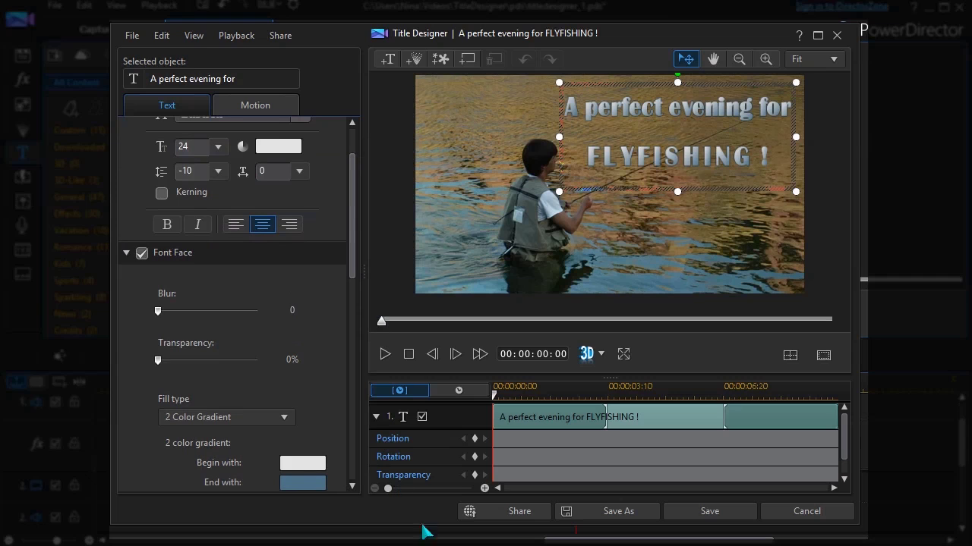
key(Down)
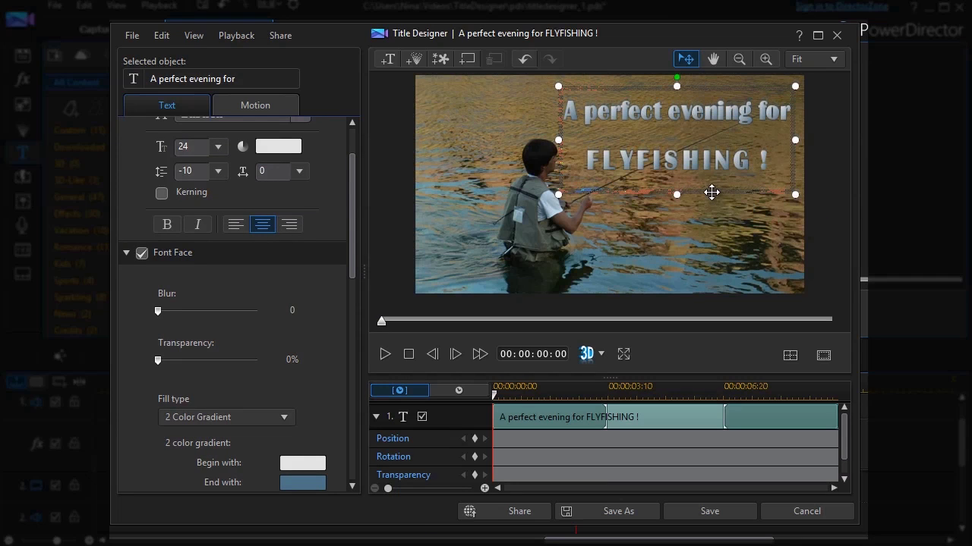
Place the FLYFISHING title below the picture and keyframe it rising upward into view.
click(712, 332)
drag(719, 400, 725, 410)
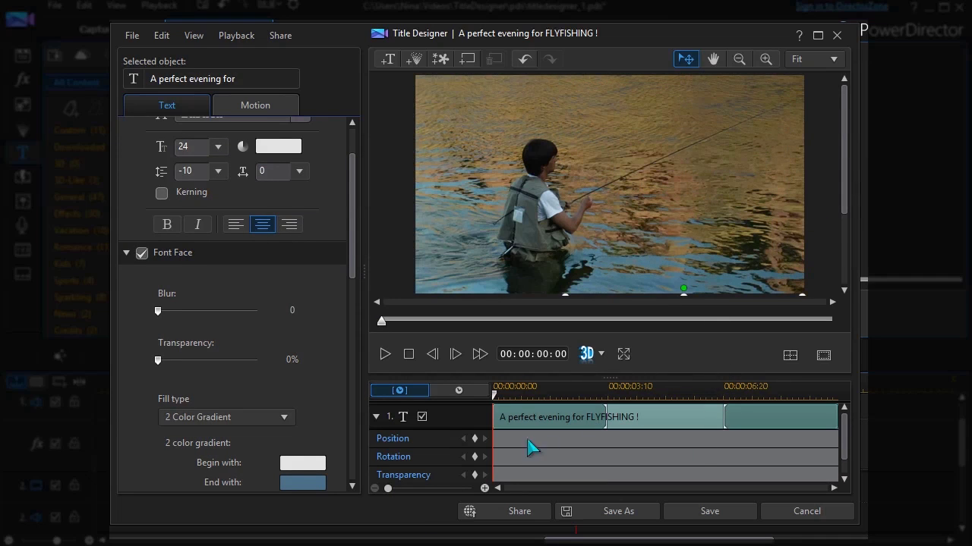
drag(534, 400, 836, 396)
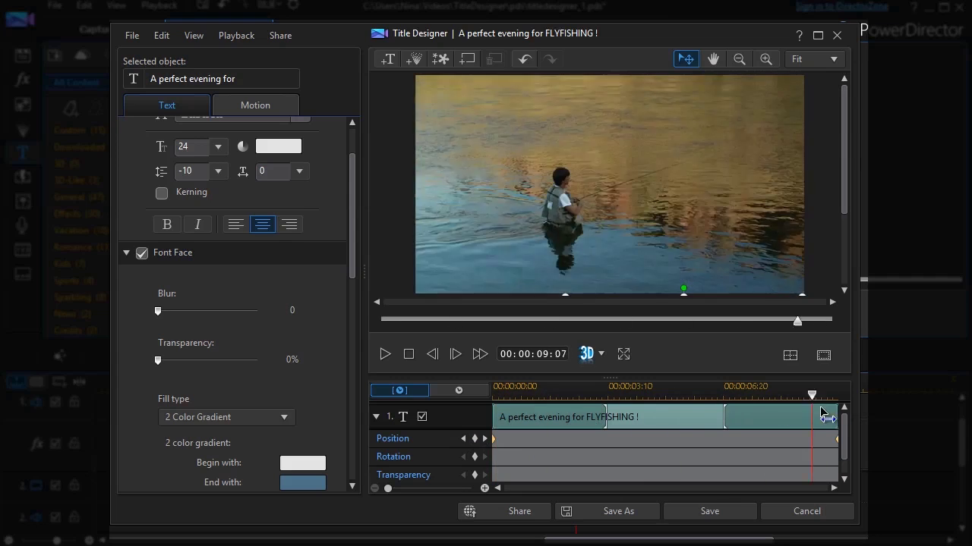
drag(843, 210, 854, 275)
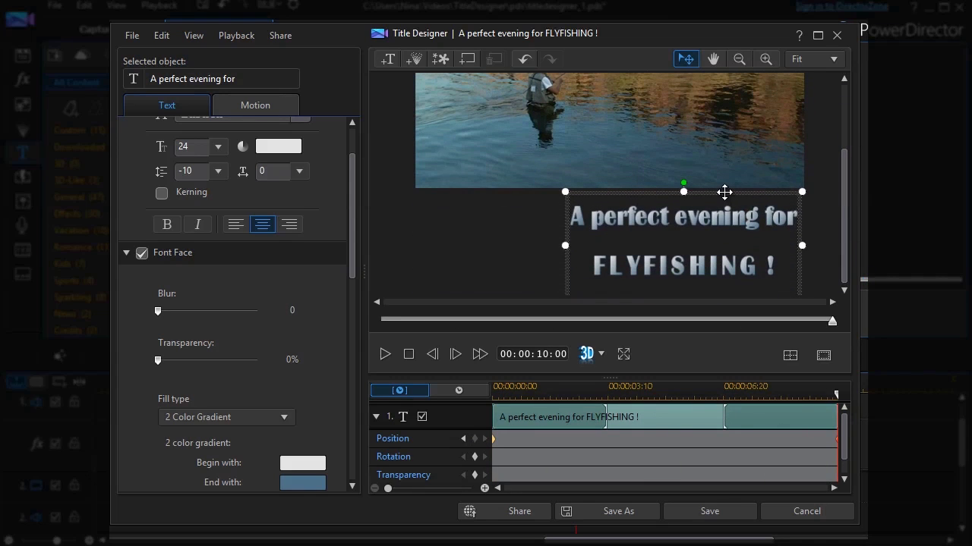
click(724, 180)
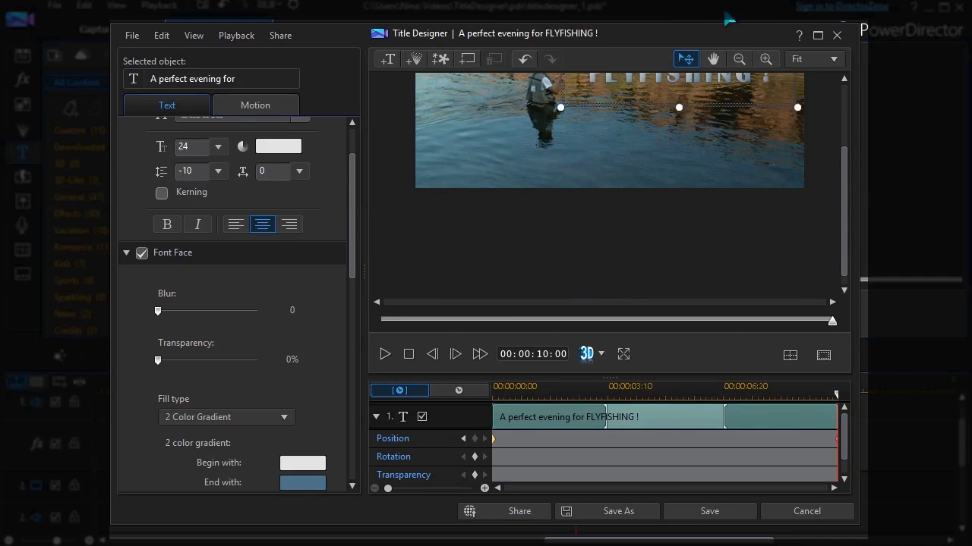
drag(843, 212, 845, 87)
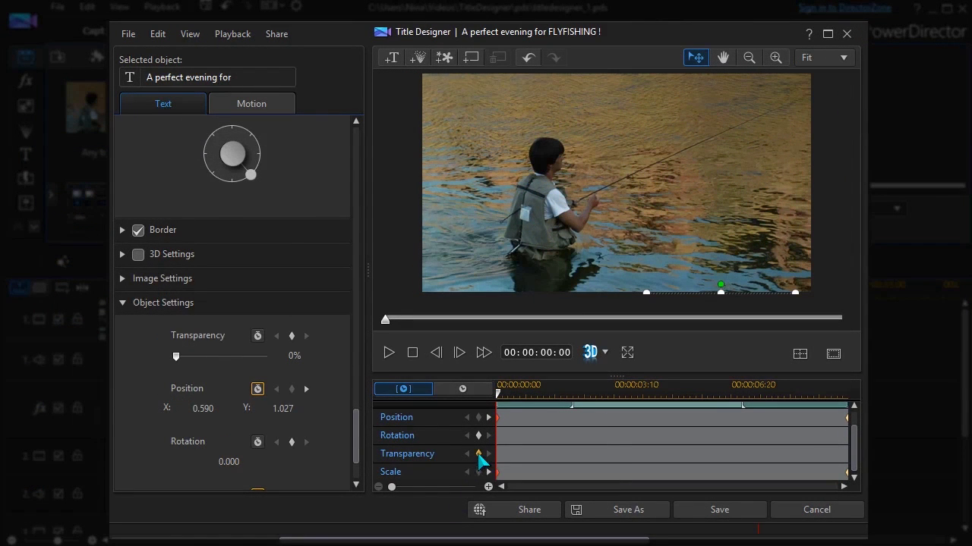
Keyframe title transparency: 100% at start, 0% at two seconds and near the end, 100% at end.
click(479, 454)
click(208, 365)
drag(207, 367, 293, 359)
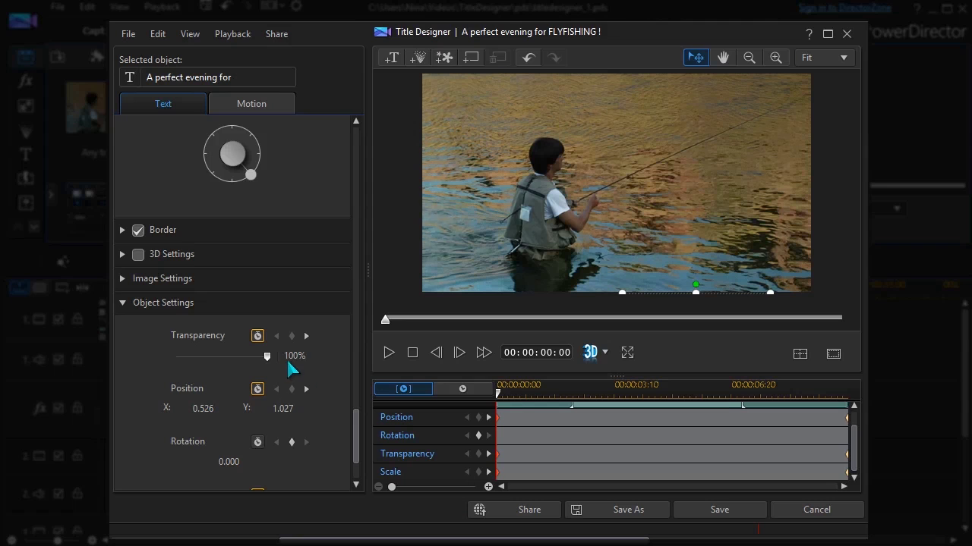
drag(500, 395, 575, 417)
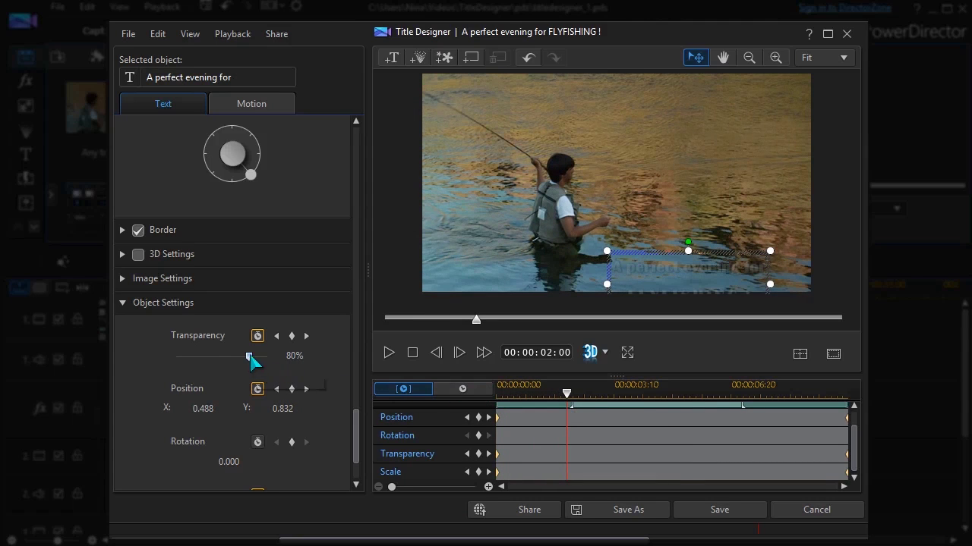
drag(251, 363, 231, 366)
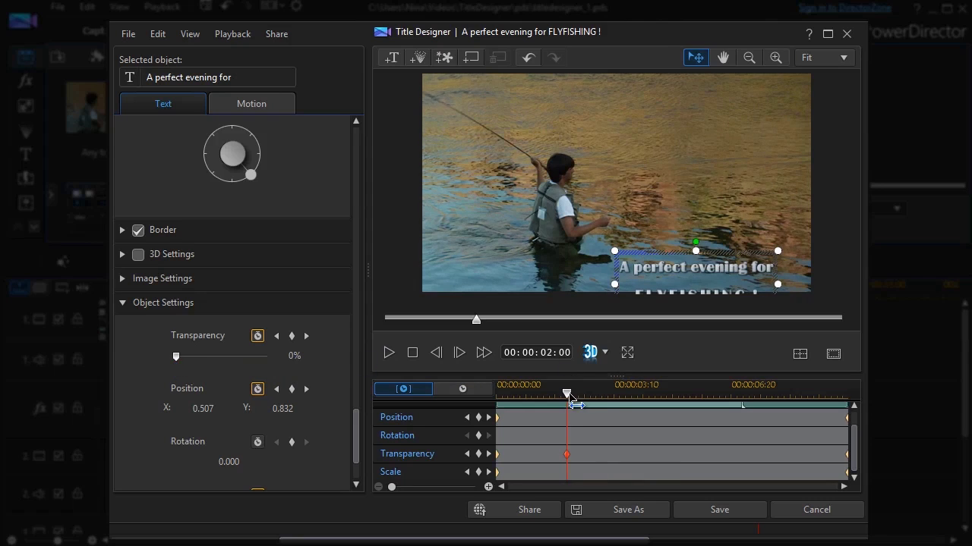
mouse_move(570, 399)
mouse_down()
mouse_move(782, 430)
mouse_move(816, 446)
mouse_up()
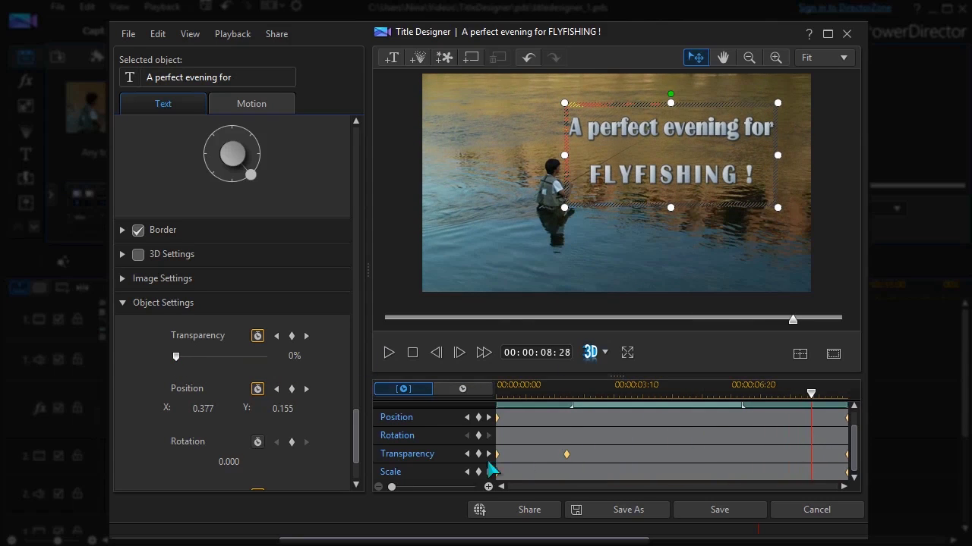
click(478, 454)
drag(811, 394, 850, 406)
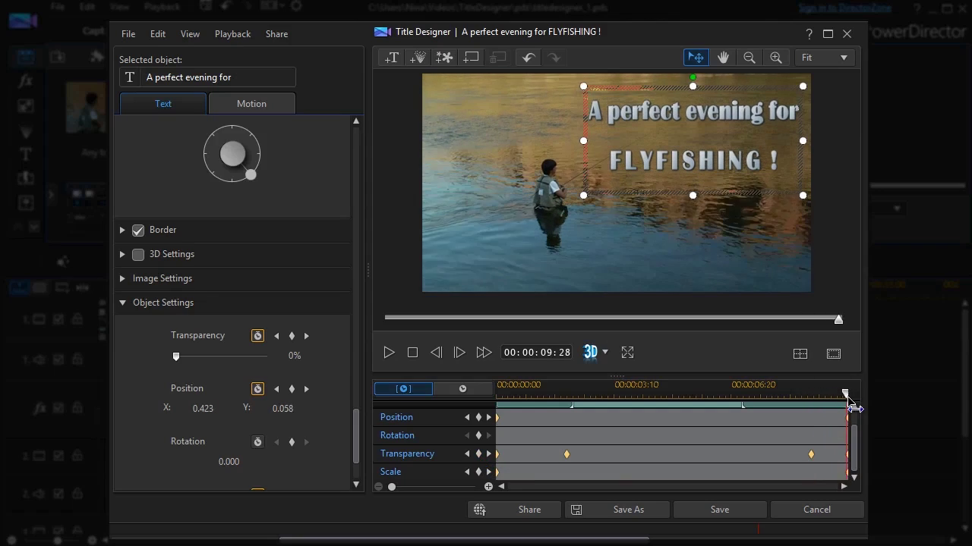
drag(178, 357, 306, 364)
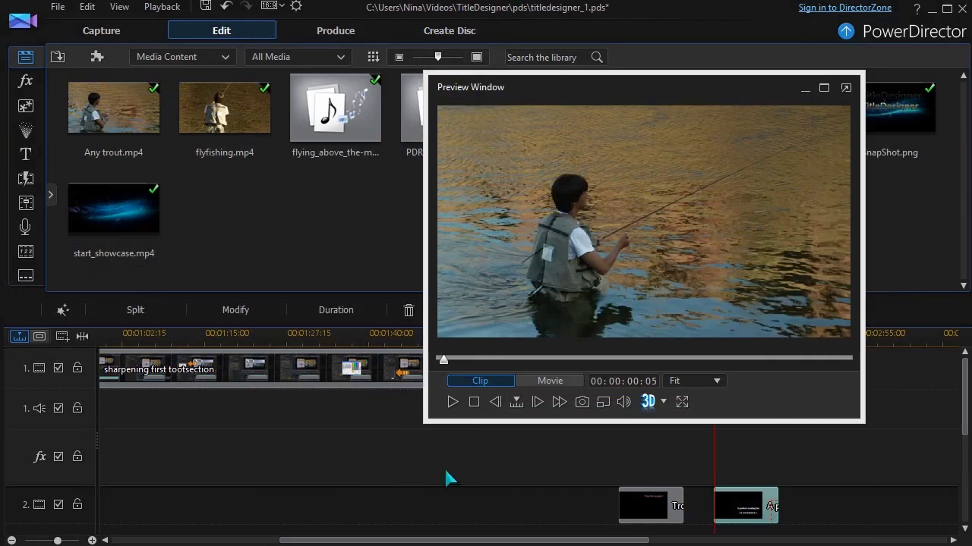
Play the movie to preview the rising, fading FLYFISHING title.
click(453, 402)
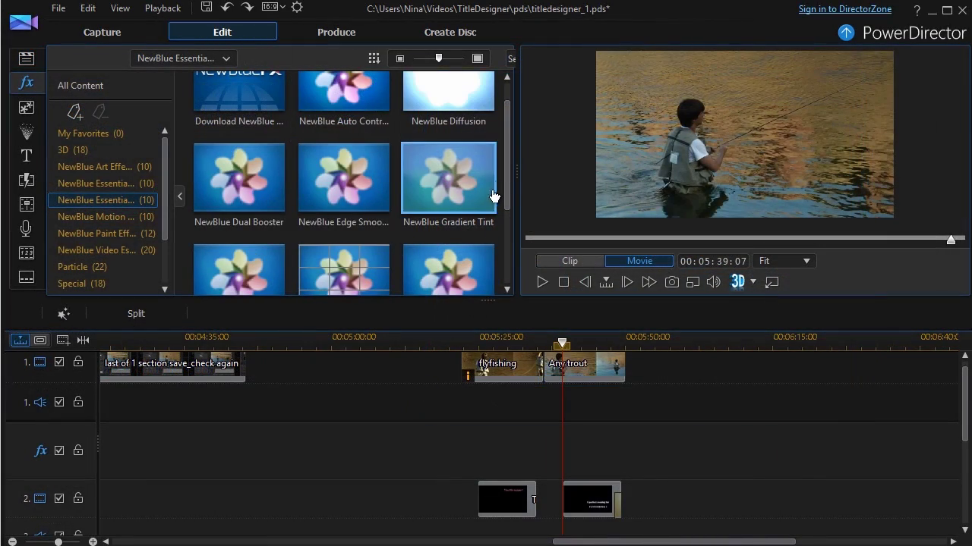
Drop NewBlue Gradient Tint onto the FLYFISHING title clip on track 2 and play the result.
mouse_move(510, 178)
mouse_down()
mouse_move(512, 213)
mouse_move(510, 152)
mouse_up()
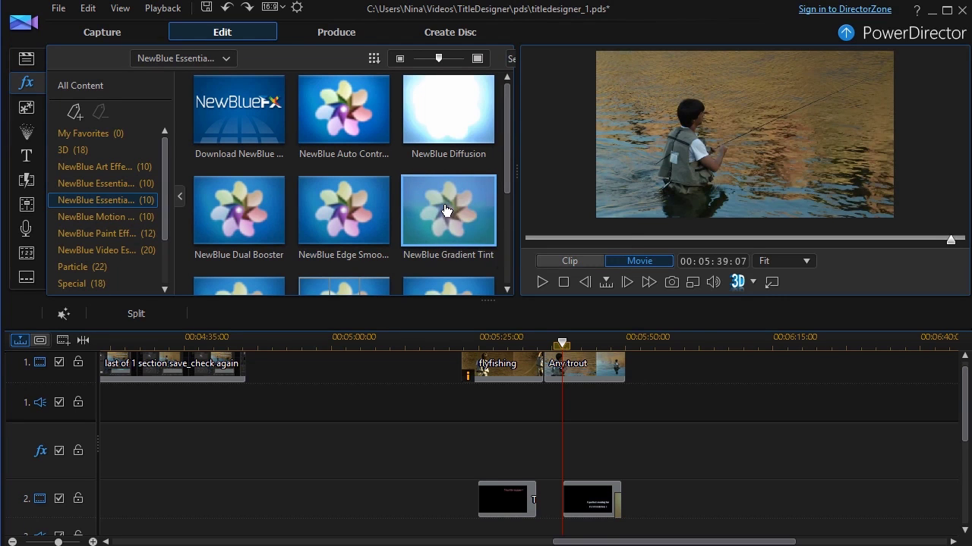
drag(448, 212, 586, 499)
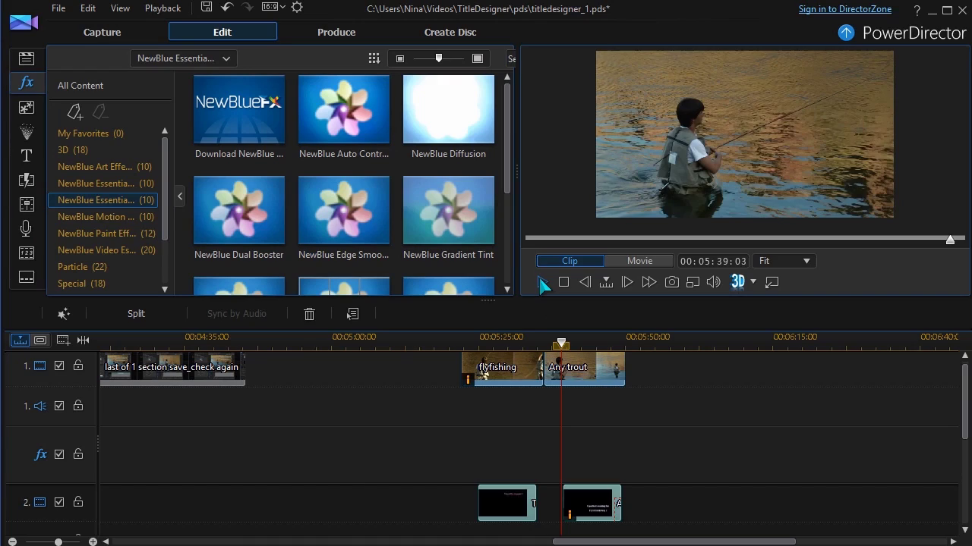
click(542, 282)
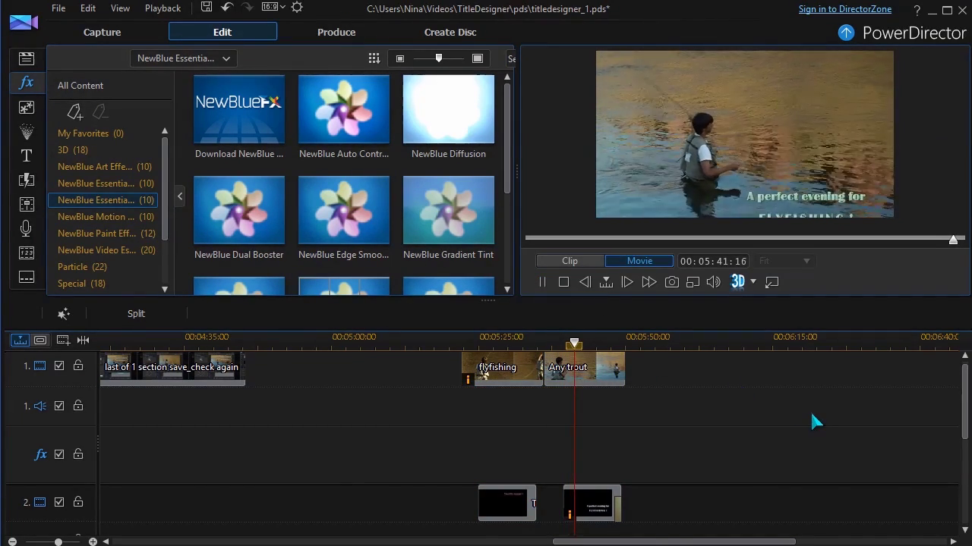